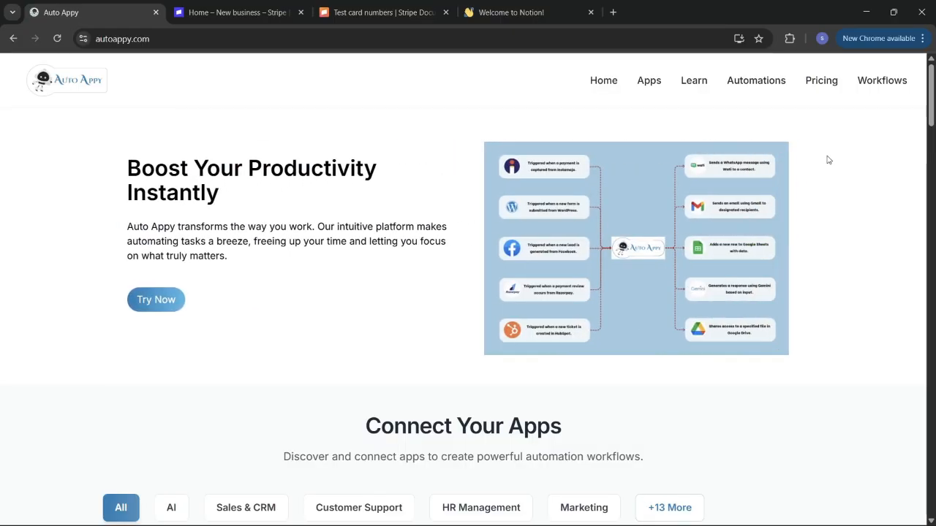
Examine the home page's connectable apps, ready-made automations and pricing plans.
mouse_move(668, 525)
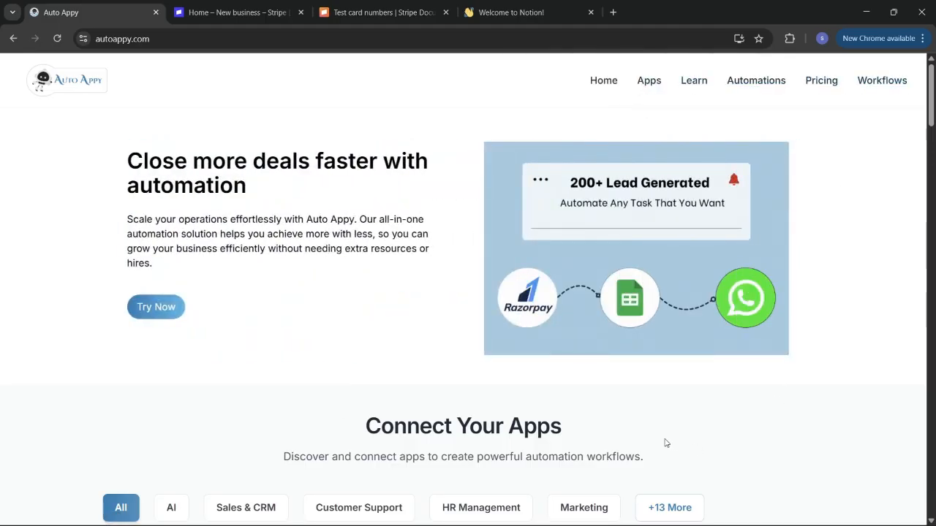
scroll(665, 441, down, 2)
scroll(665, 441, down, 1)
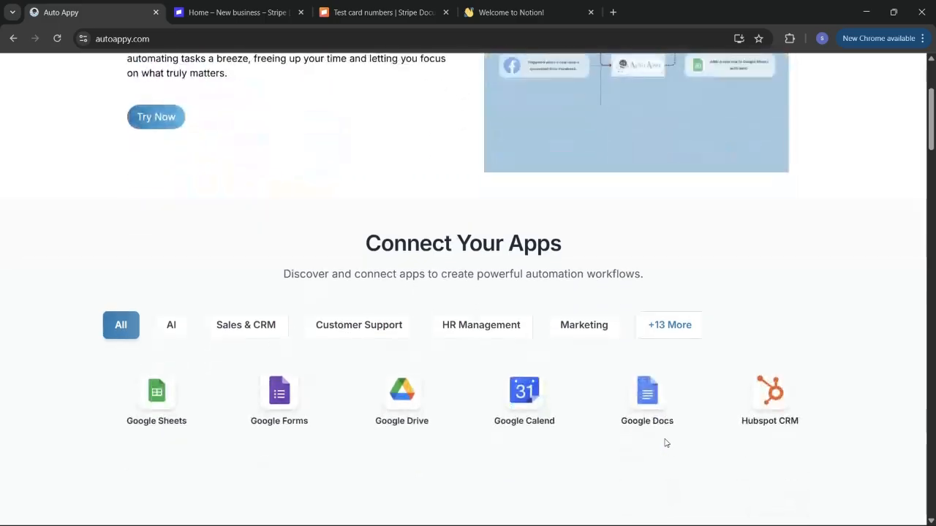
scroll(665, 442, down, 2)
scroll(666, 443, down, 1)
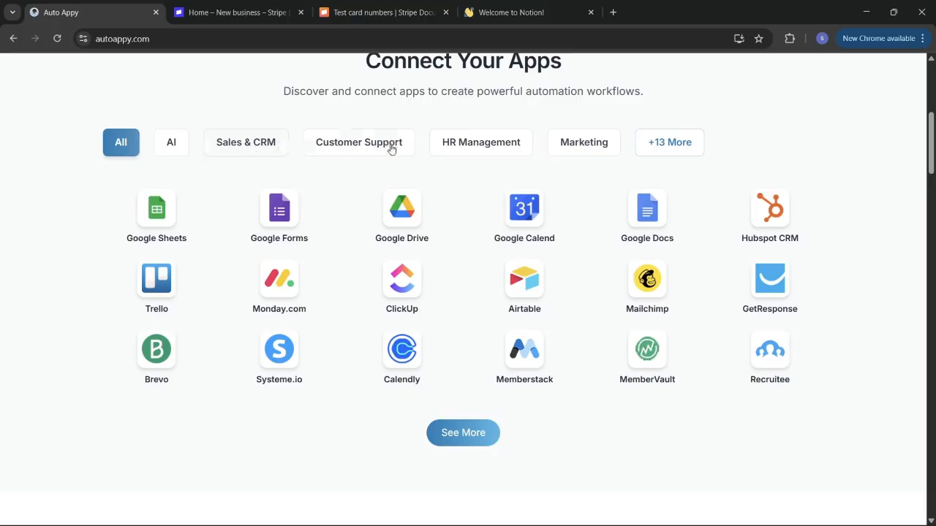
scroll(516, 377, down, 3)
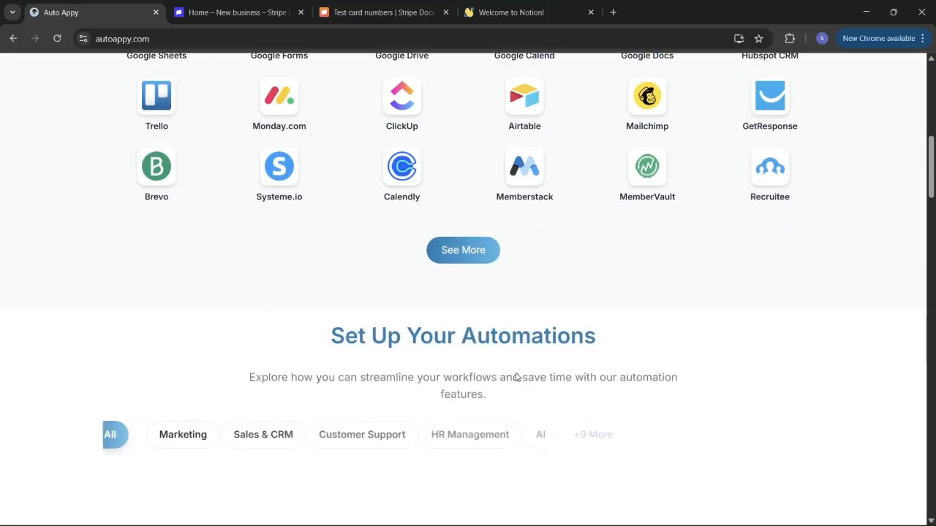
scroll(516, 377, down, 2)
scroll(517, 377, down, 2)
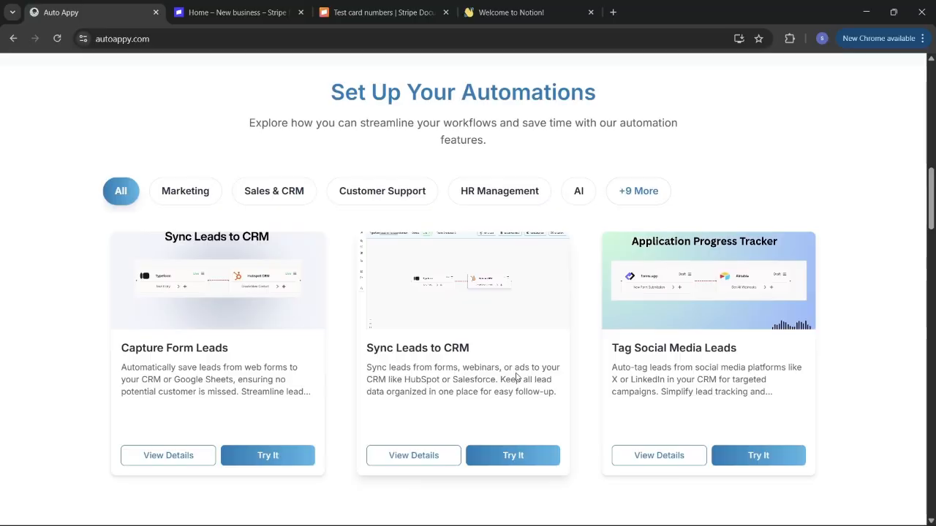
scroll(518, 378, up, 1)
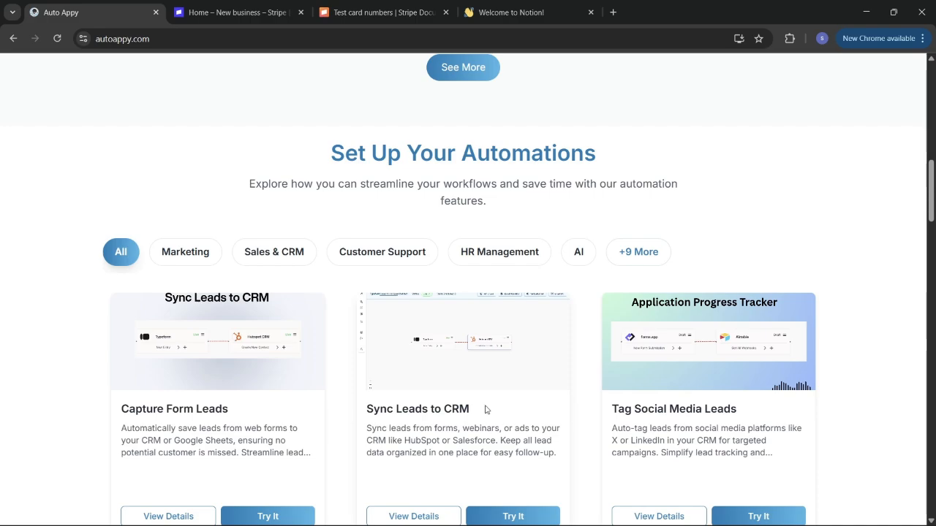
scroll(484, 410, down, 1)
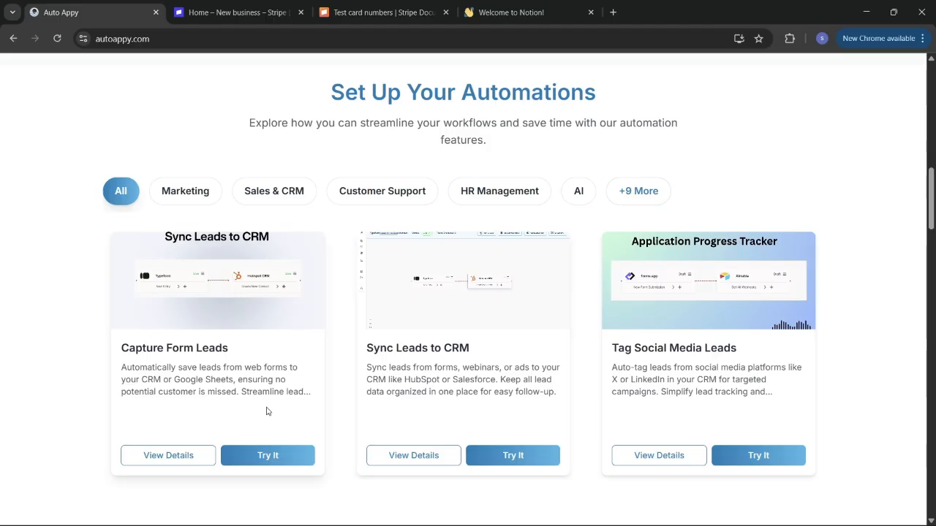
scroll(259, 406, down, 1)
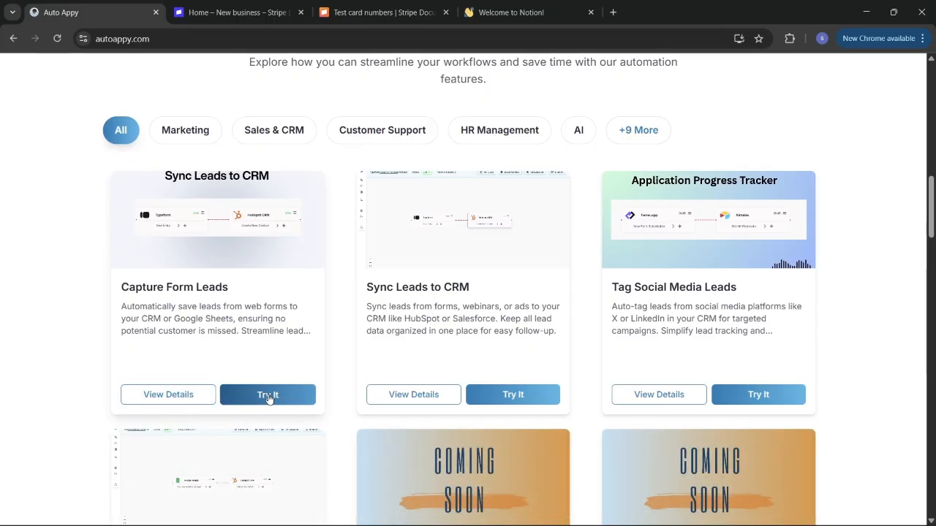
scroll(351, 444, down, 6)
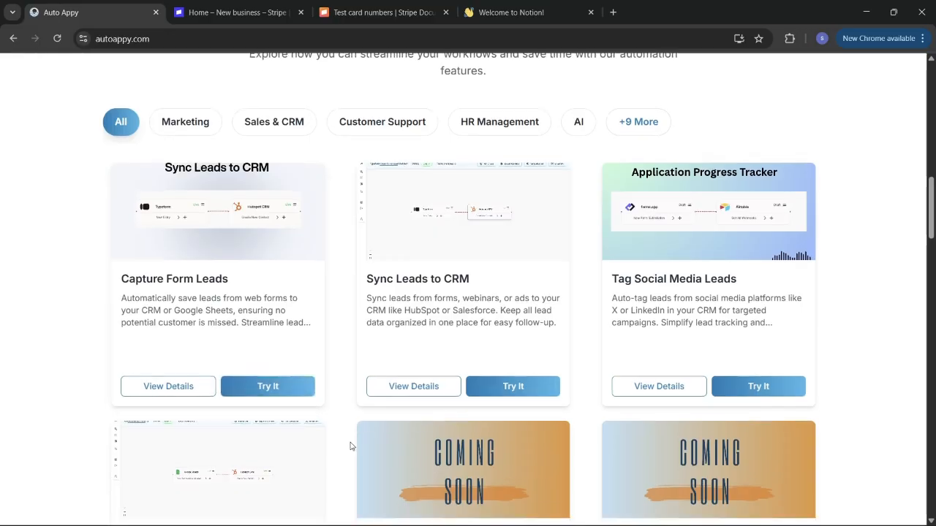
scroll(351, 446, down, 10)
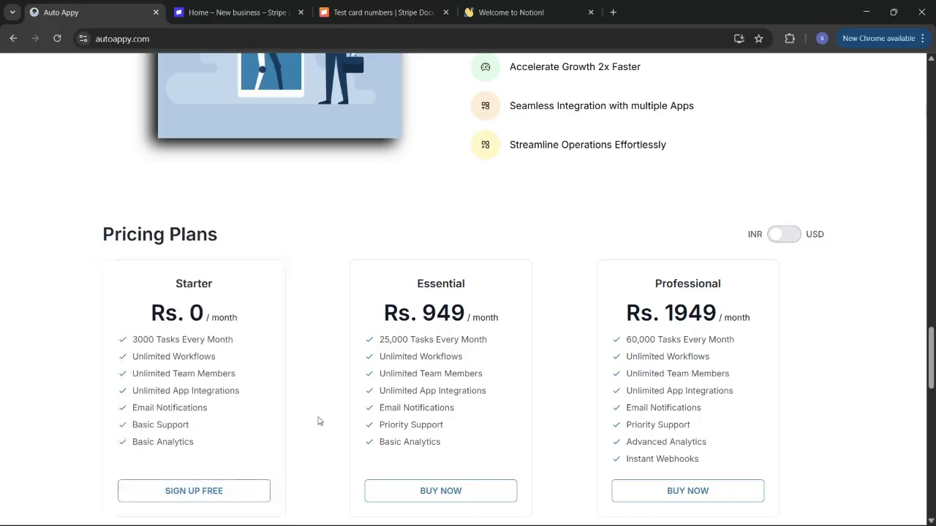
scroll(560, 410, up, 10)
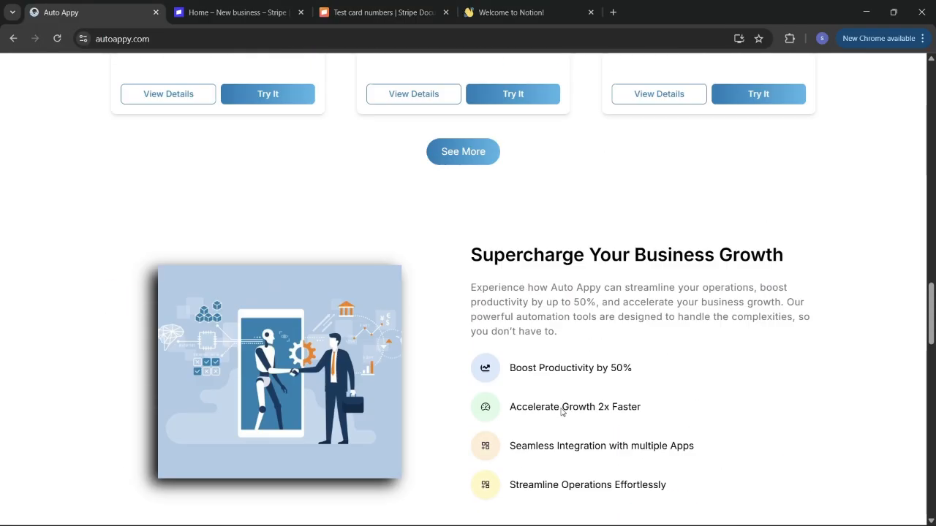
scroll(561, 412, up, 15)
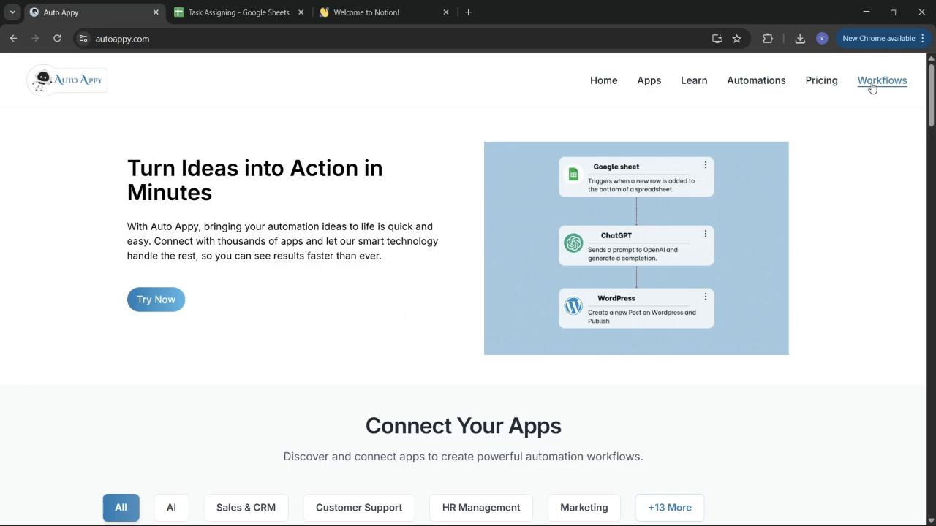
Create a new workflow named "Auto Sync Data From Google Sheets To Notion Data Base".
click(871, 86)
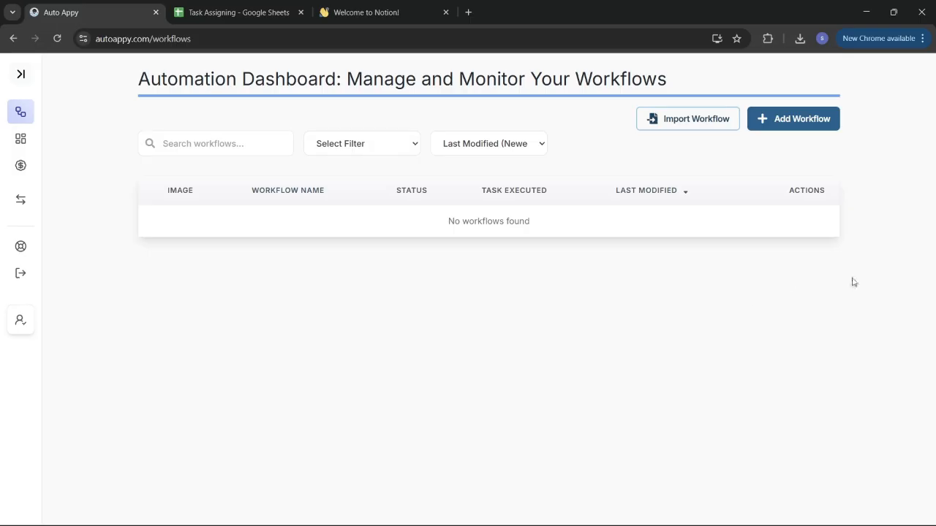
click(784, 119)
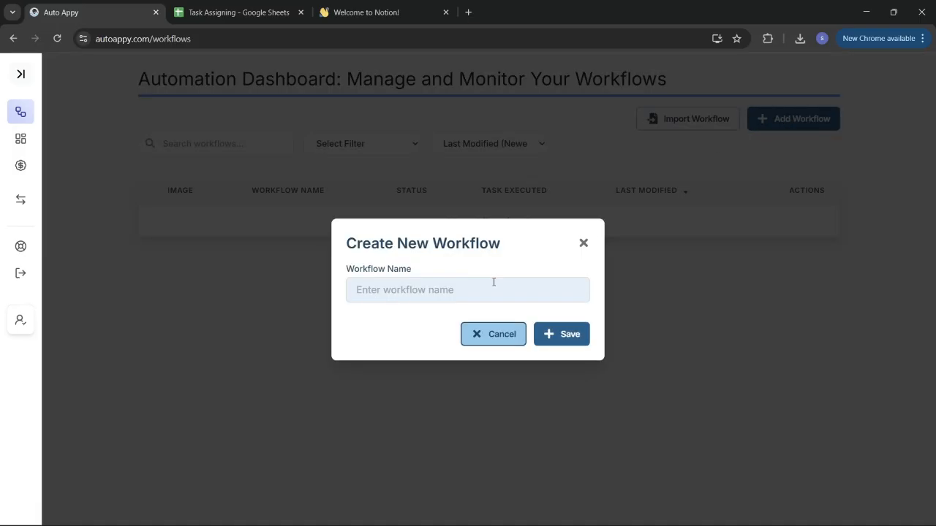
click(472, 291)
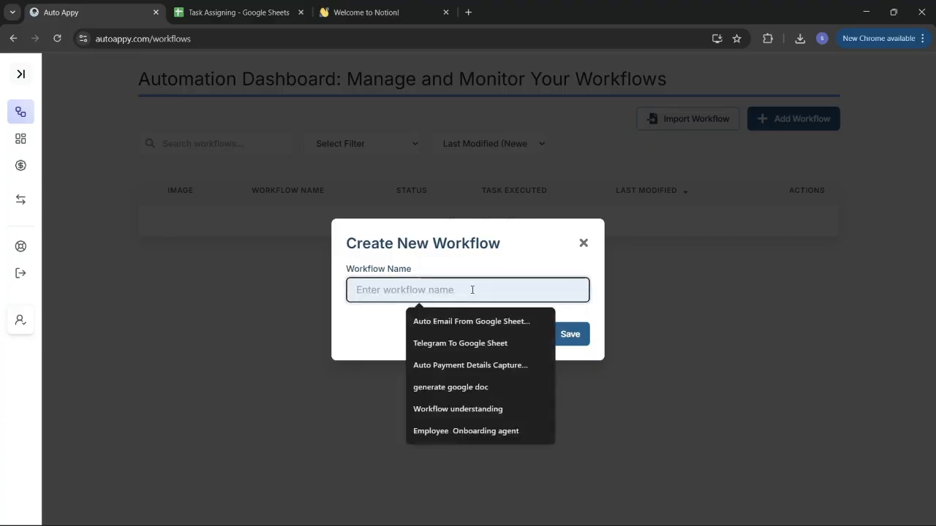
text(Auto Sync )
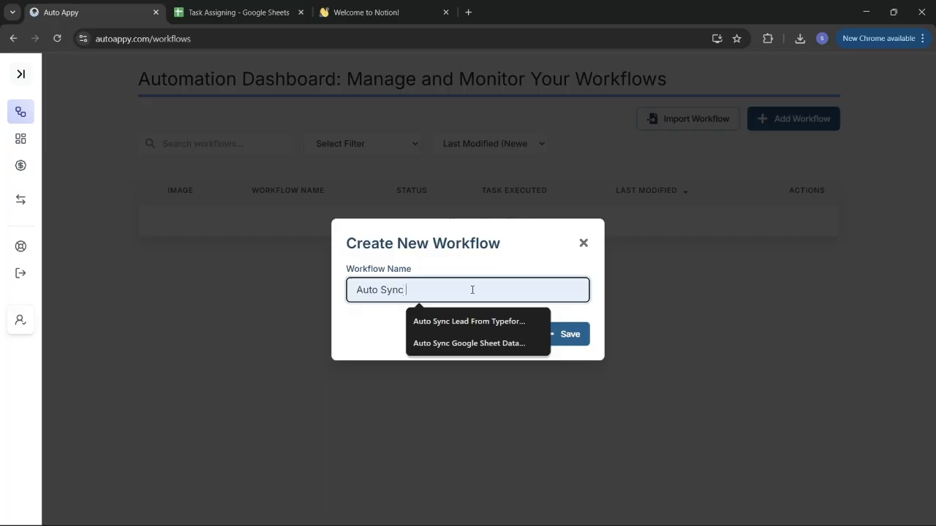
text(Data F)
text(rom)
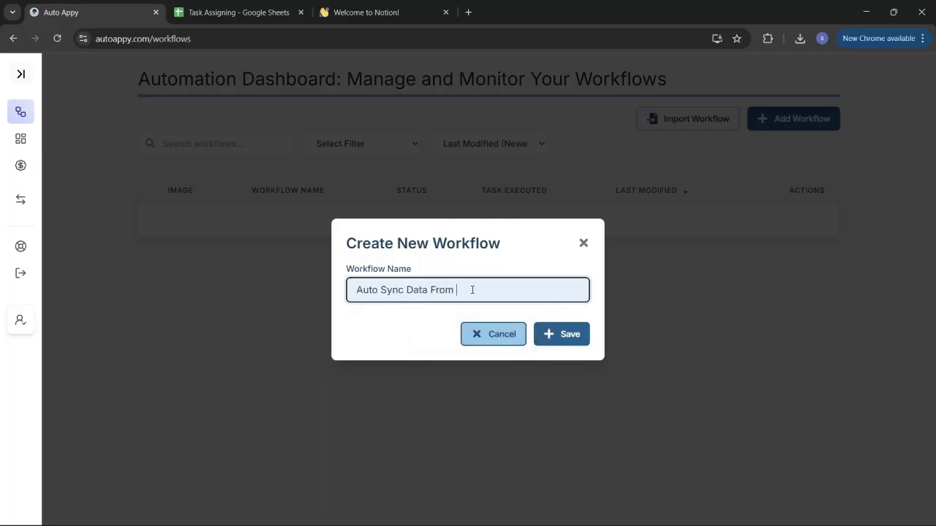
text( Google Sheets To Notion Data)
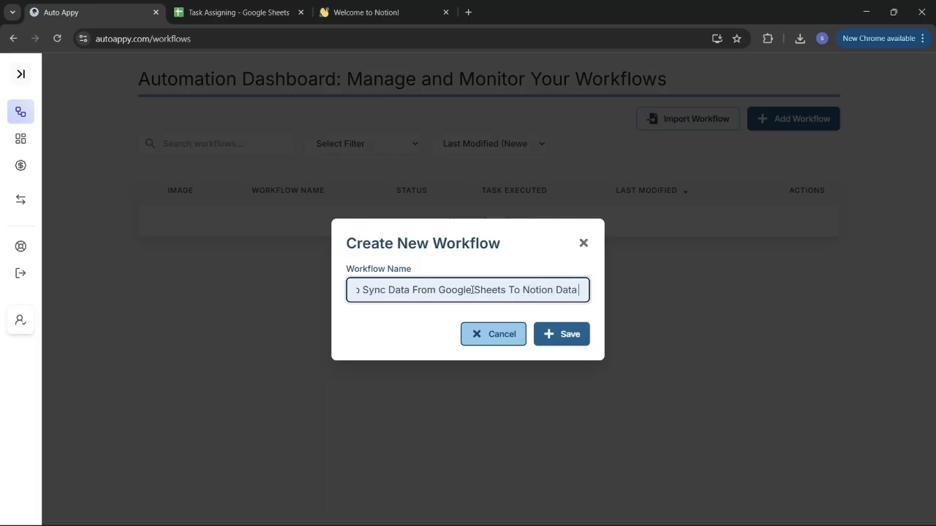
text( Base)
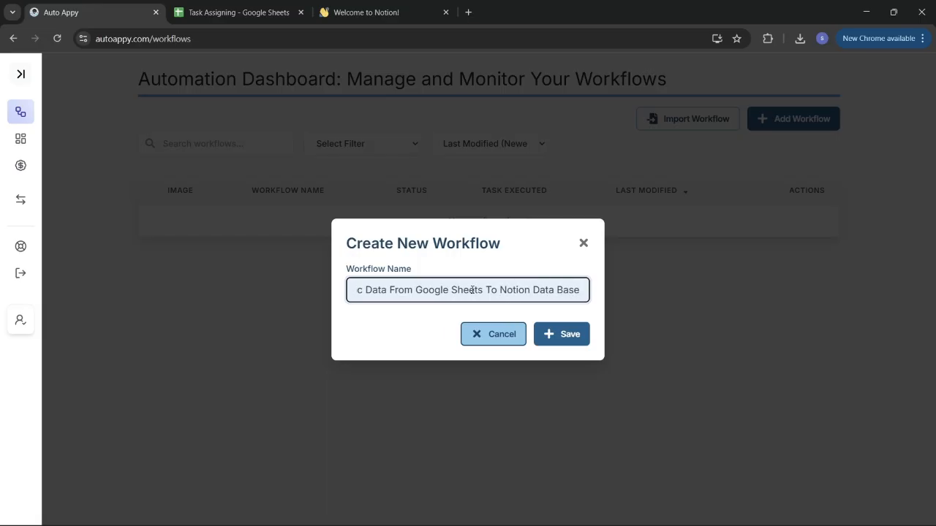
click(563, 335)
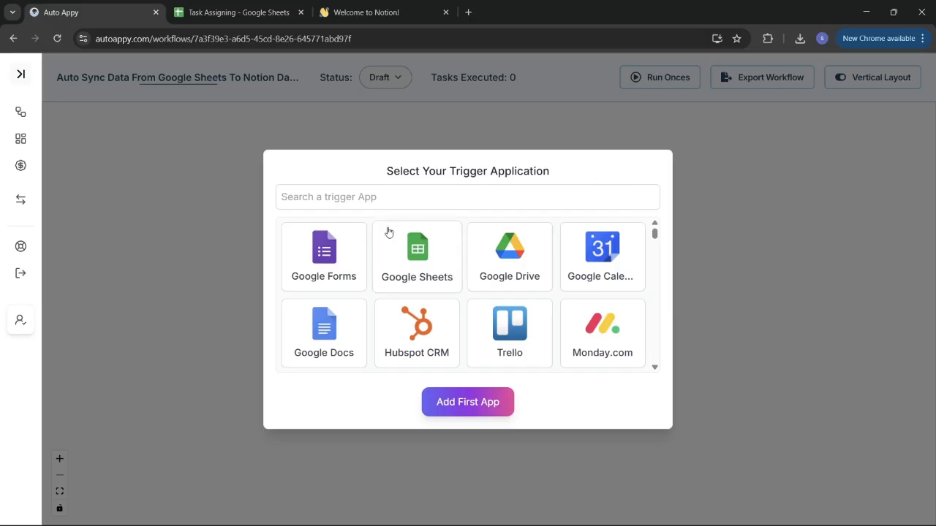
Add Google Sheets as the trigger app with the New Row Added or Updated trigger, and reposition its node on the canvas.
click(407, 251)
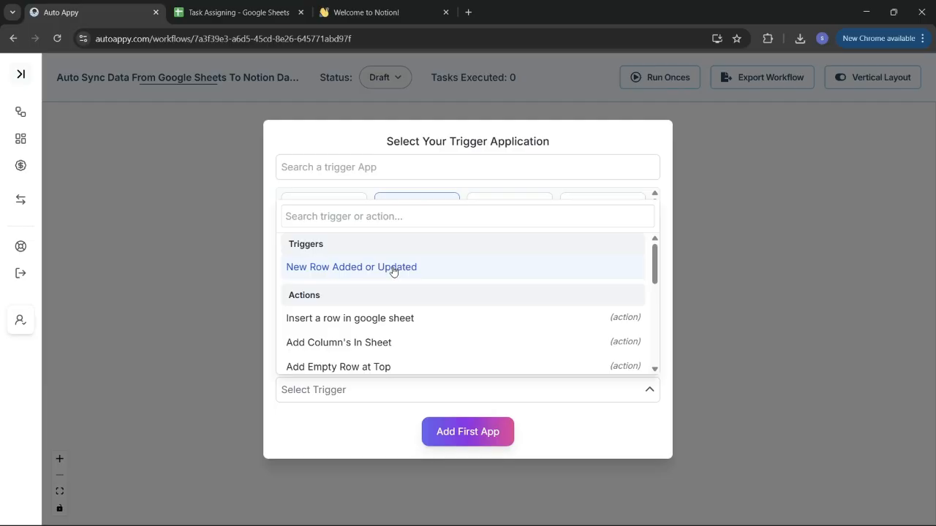
click(393, 269)
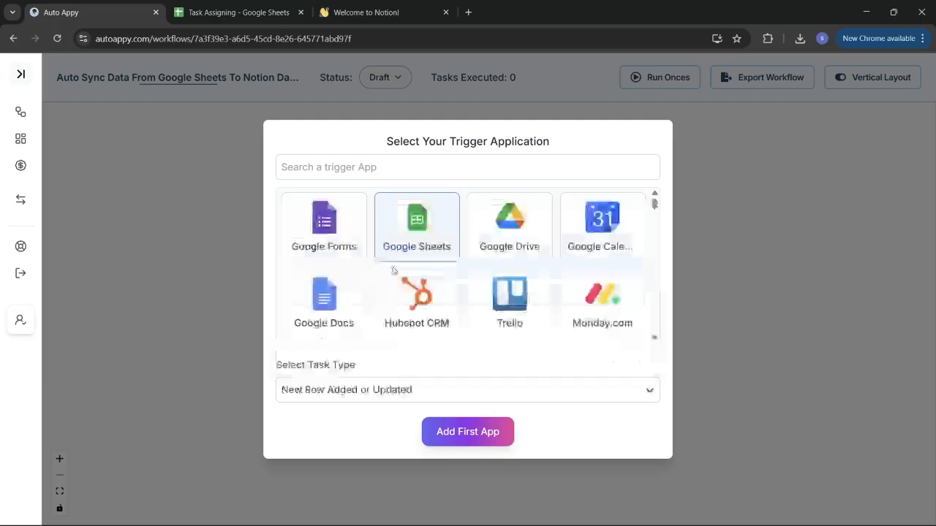
click(456, 436)
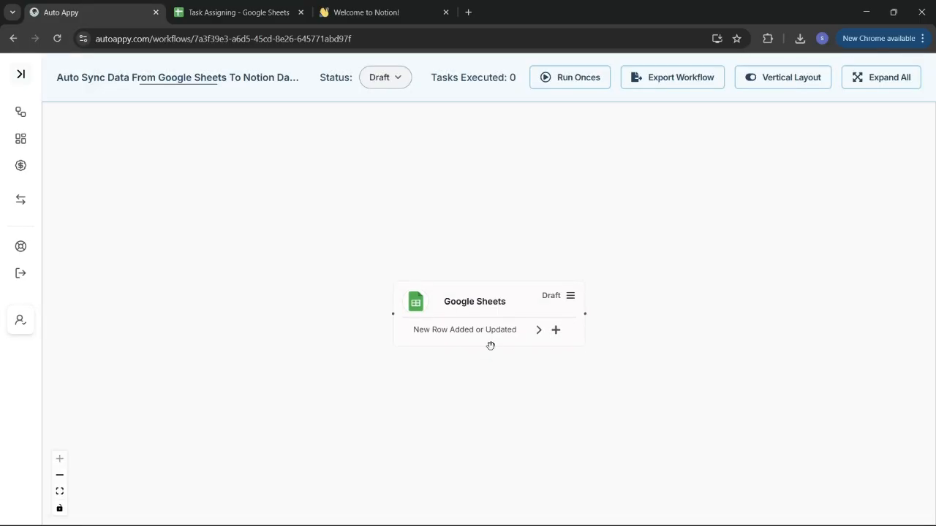
drag(484, 302, 390, 286)
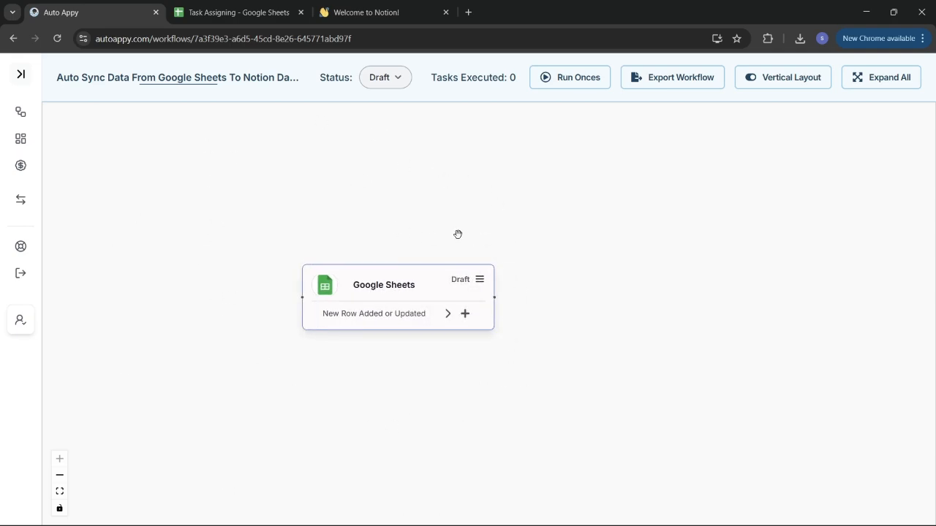
Open the Google Sheets trigger's setup, copy its webhook URL and read the setup instructions.
click(479, 282)
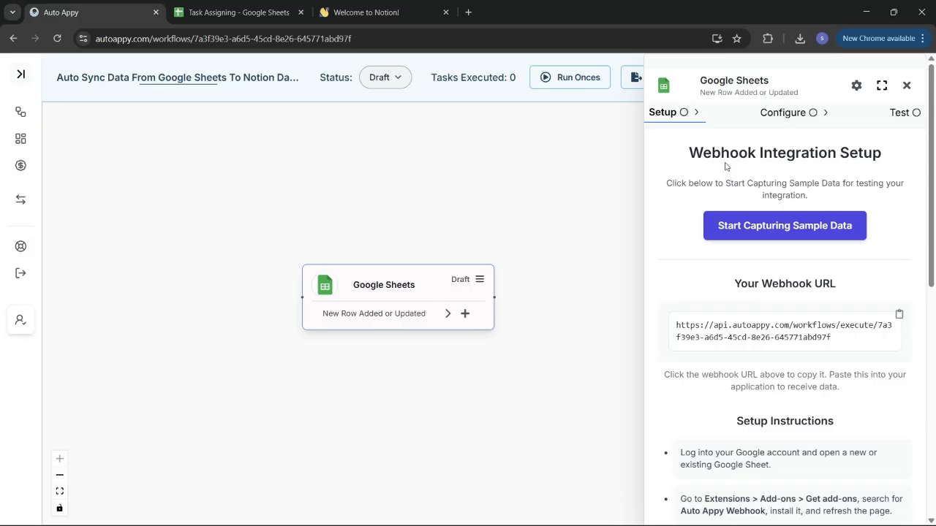
scroll(816, 351, down, 2)
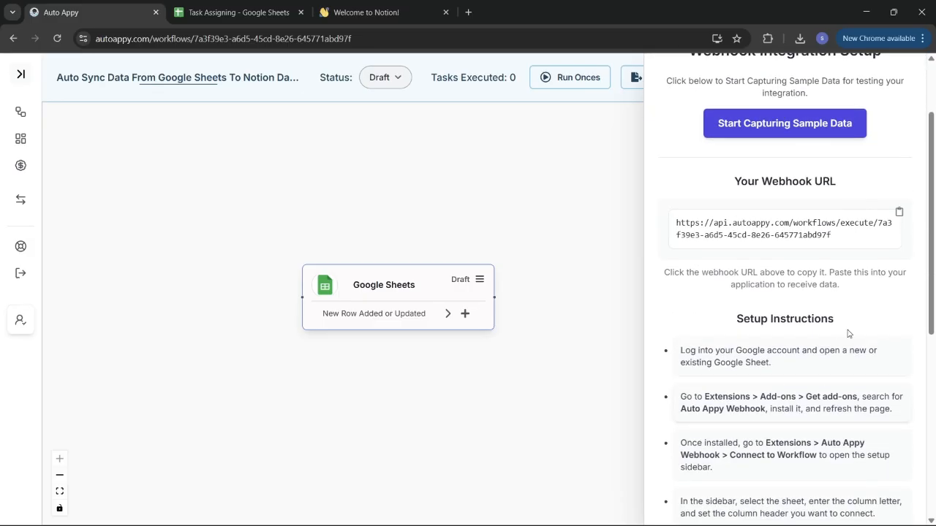
click(897, 210)
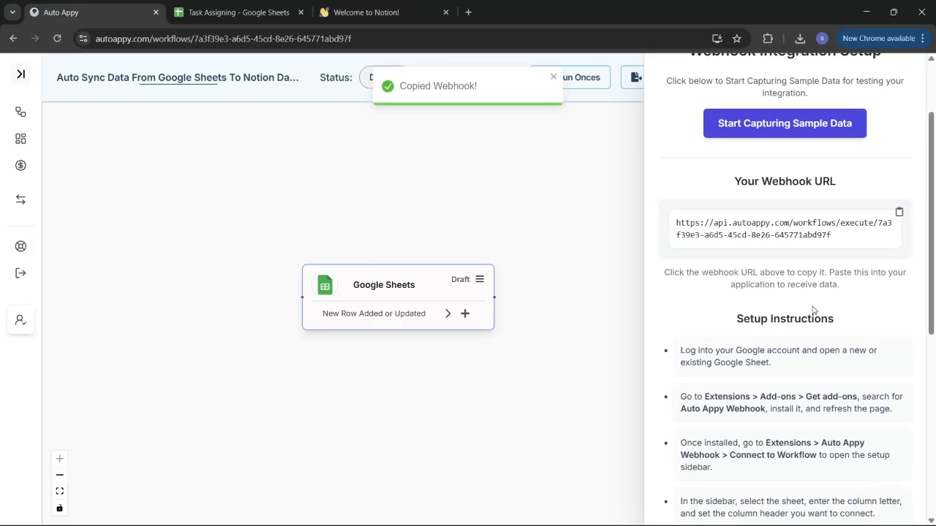
scroll(817, 248, down, 3)
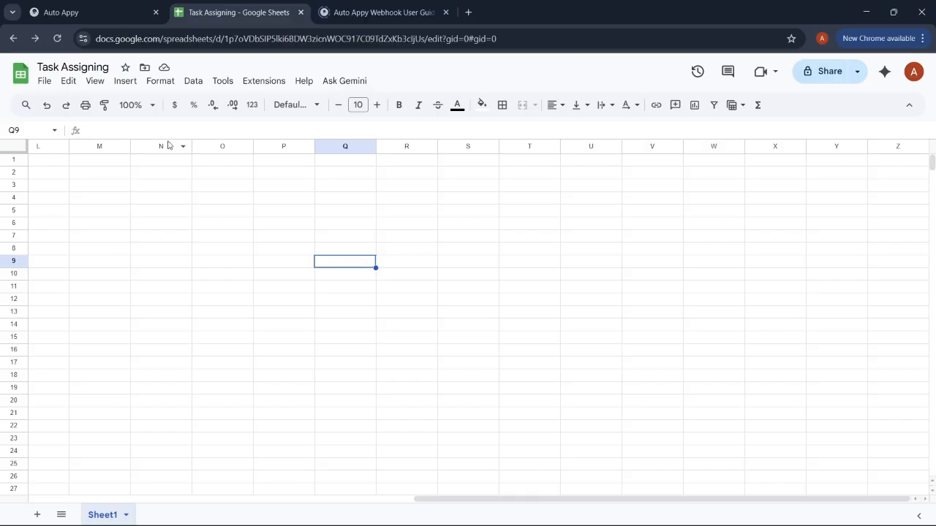
In the Task Assigning spreadsheet in Google Sheets, search the add-ons marketplace for Auto Appy Webhook.
click(267, 81)
mouse_move(312, 108)
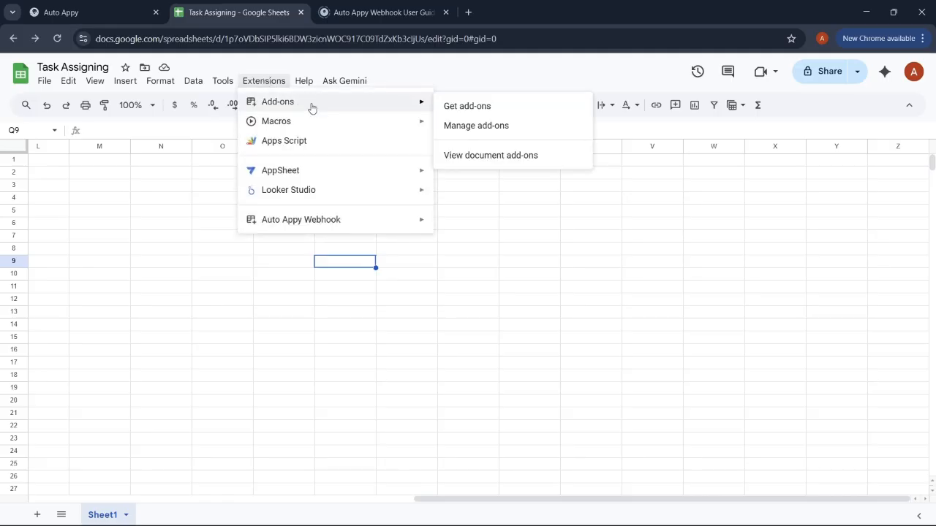
click(462, 108)
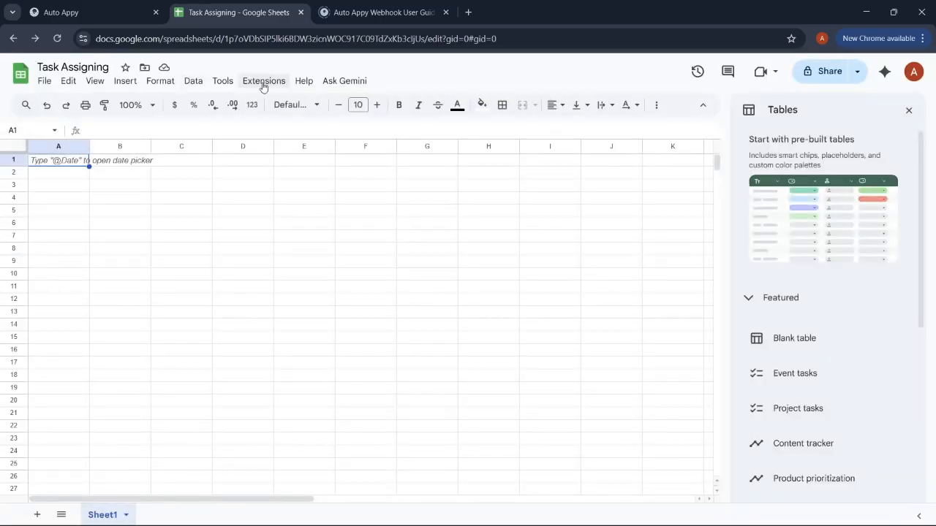
click(263, 84)
click(463, 111)
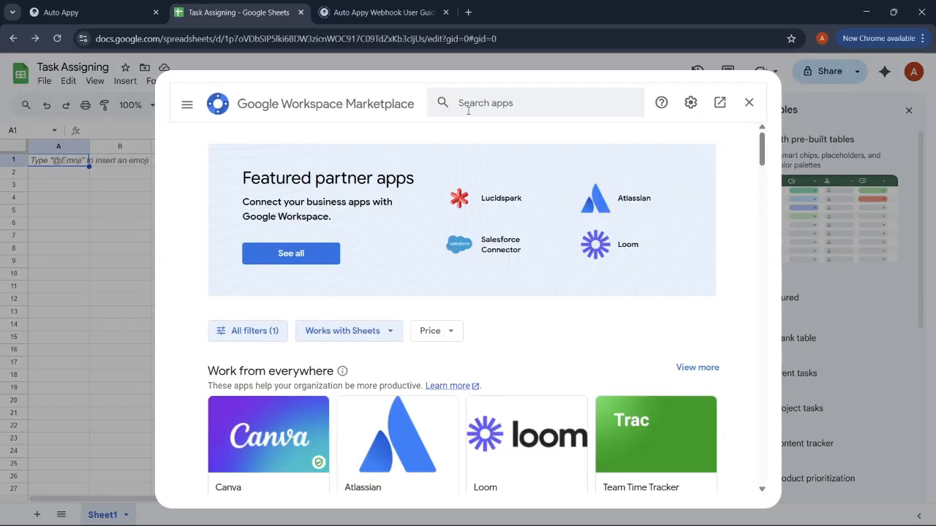
click(489, 103)
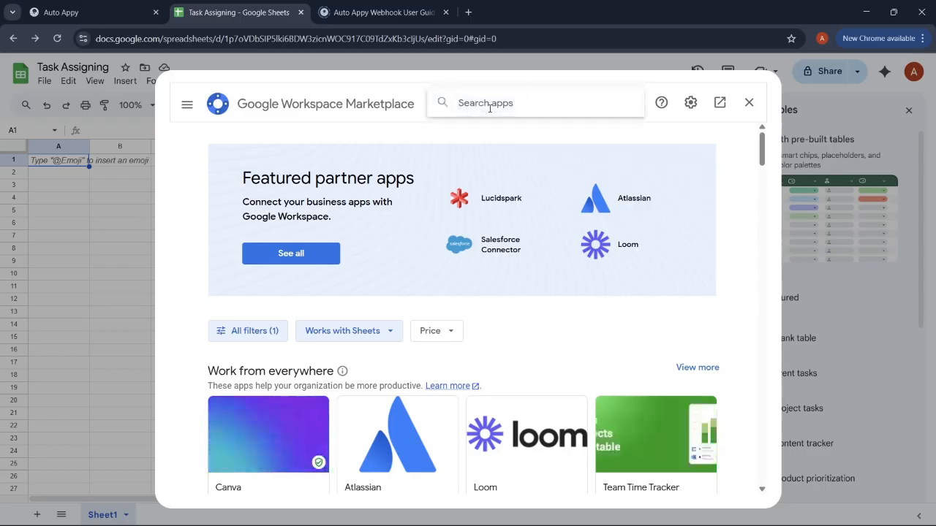
text(aut)
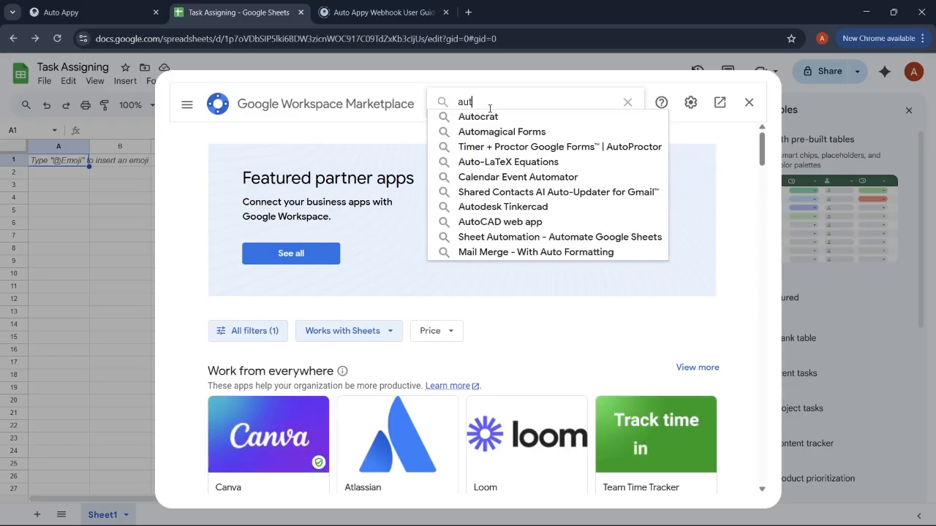
text(o appy)
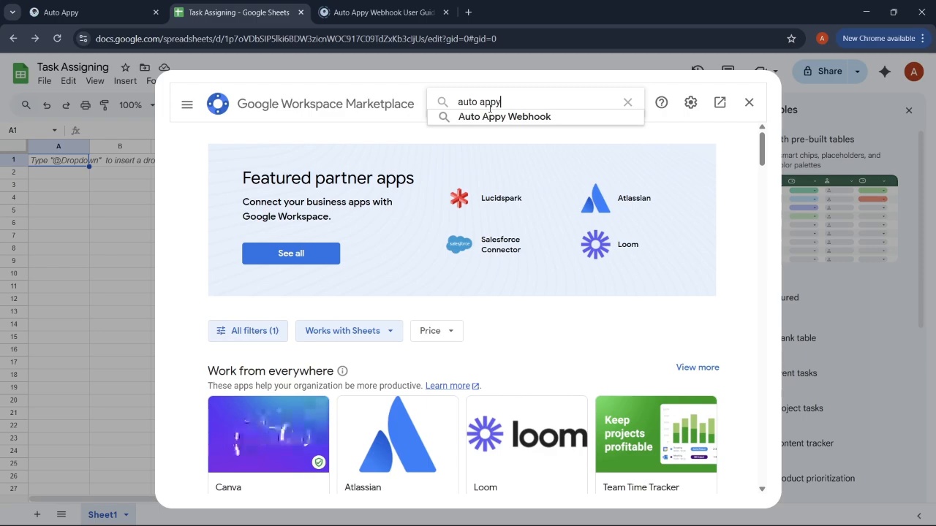
click(514, 117)
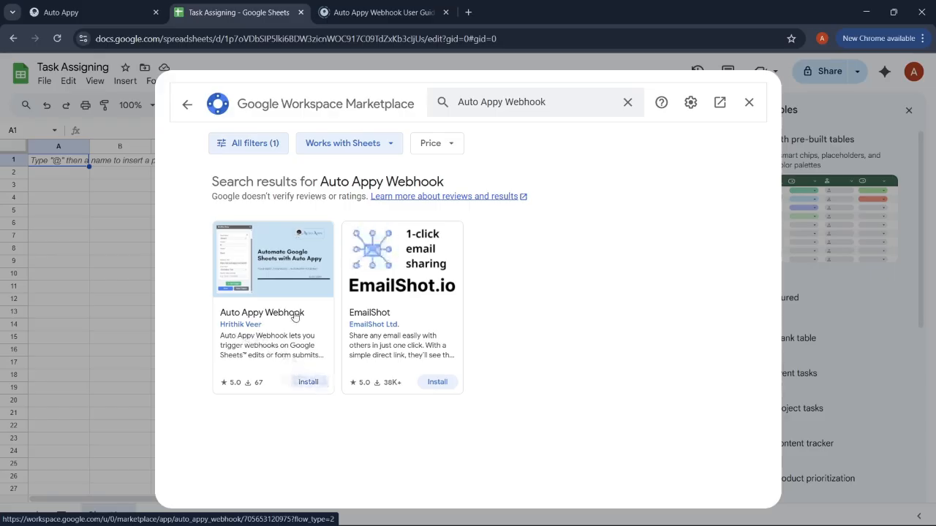
Install the Auto Appy Webhook add-on, signing in with the demo Google account and granting the requested permissions.
click(310, 383)
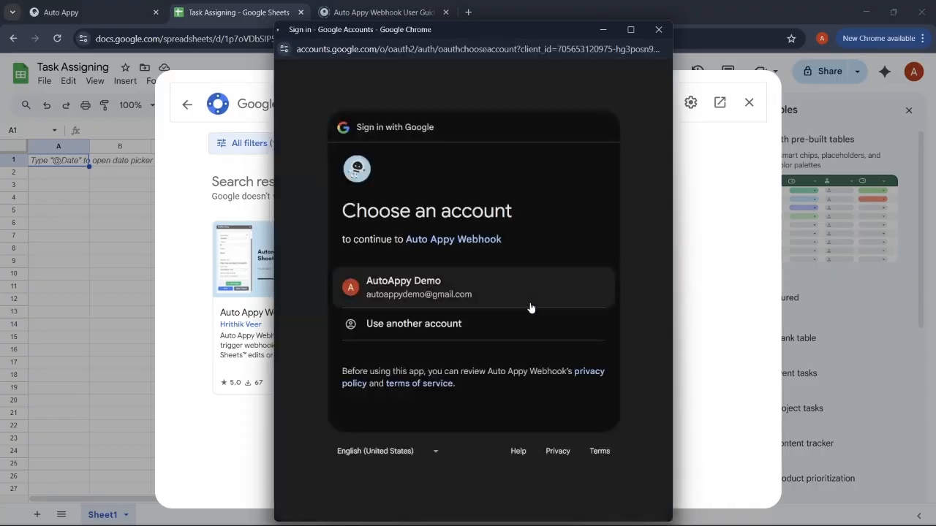
click(531, 308)
click(511, 298)
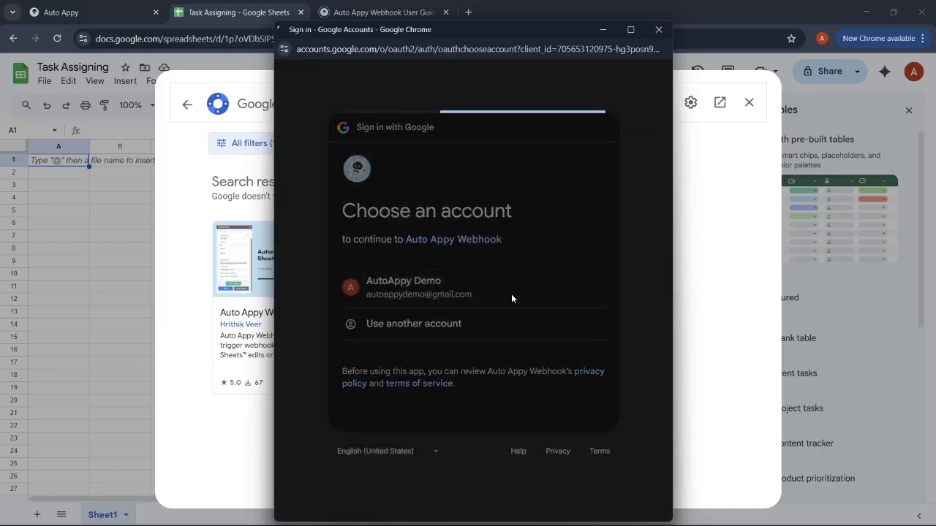
scroll(545, 323, down, 2)
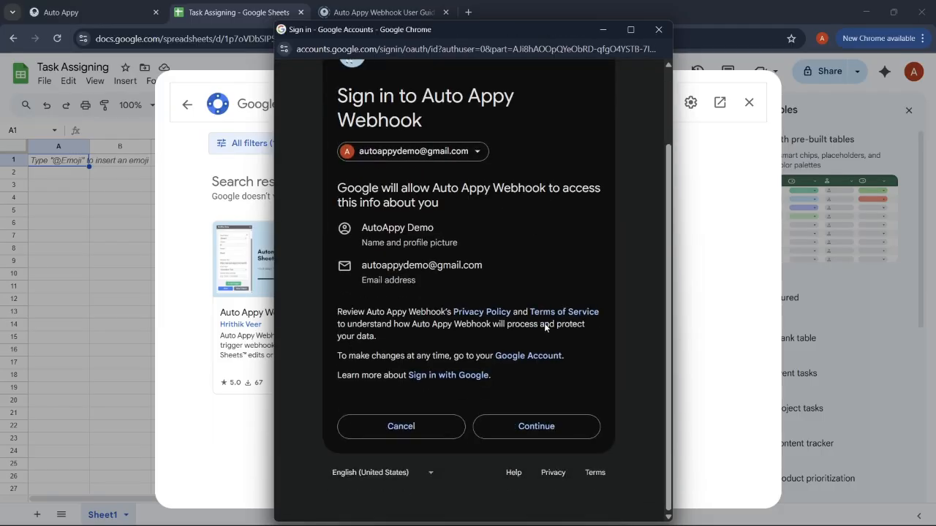
click(557, 416)
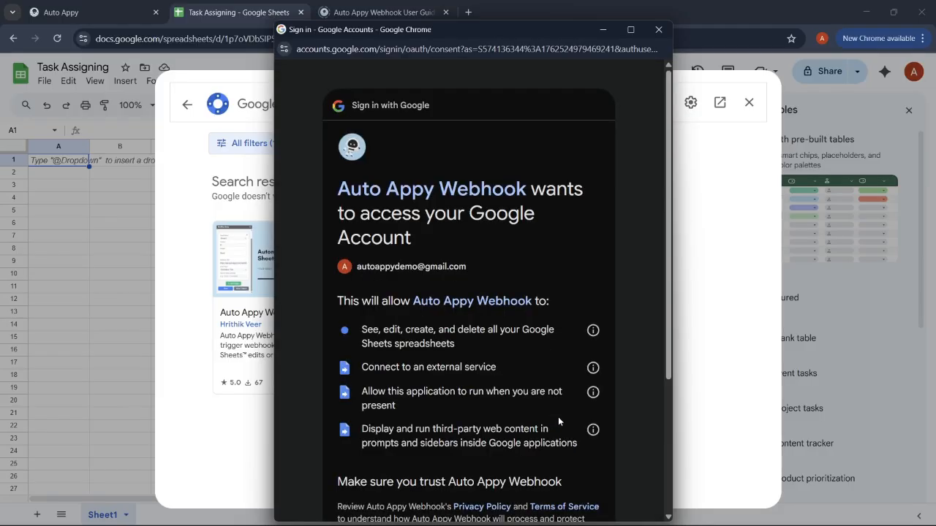
scroll(558, 416, down, 3)
click(558, 422)
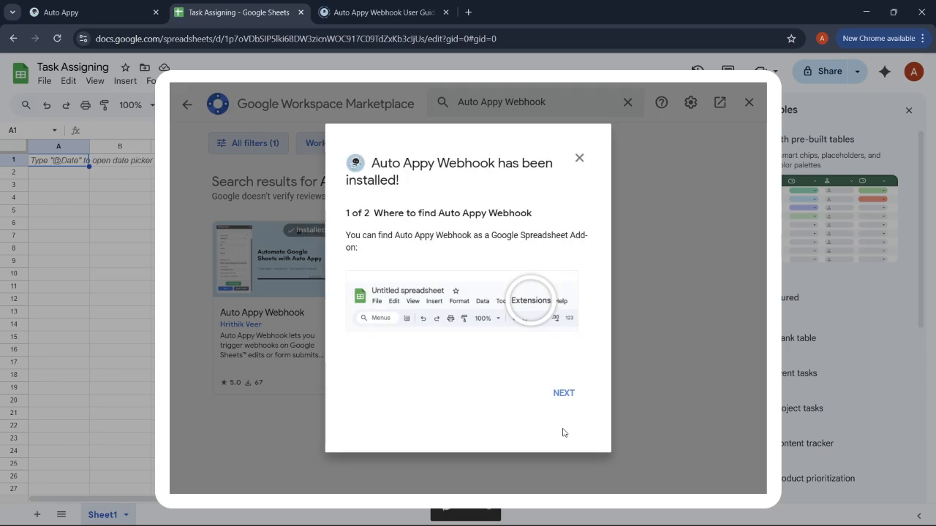
click(576, 395)
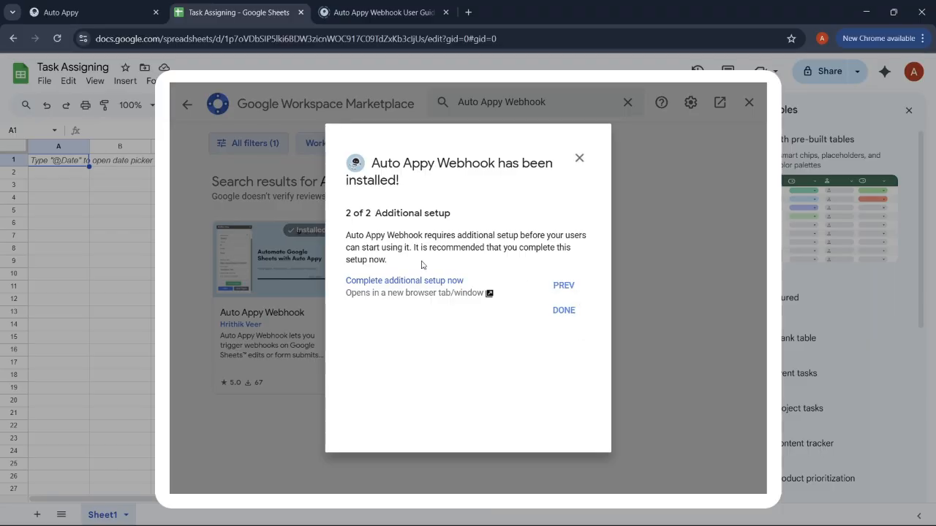
Open the add-on's additional setup page and skim the Auto Appy Webhook User Guide for Google Sheets.
click(423, 283)
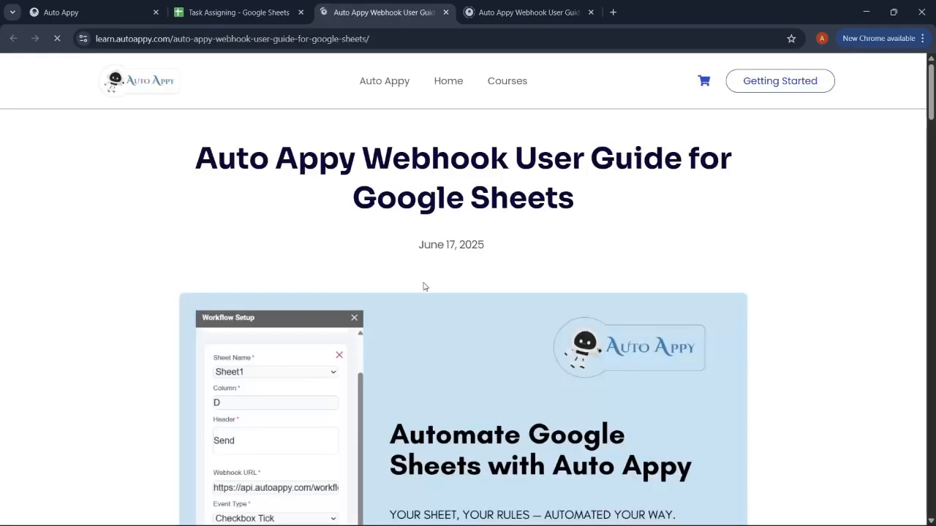
scroll(423, 286, down, 8)
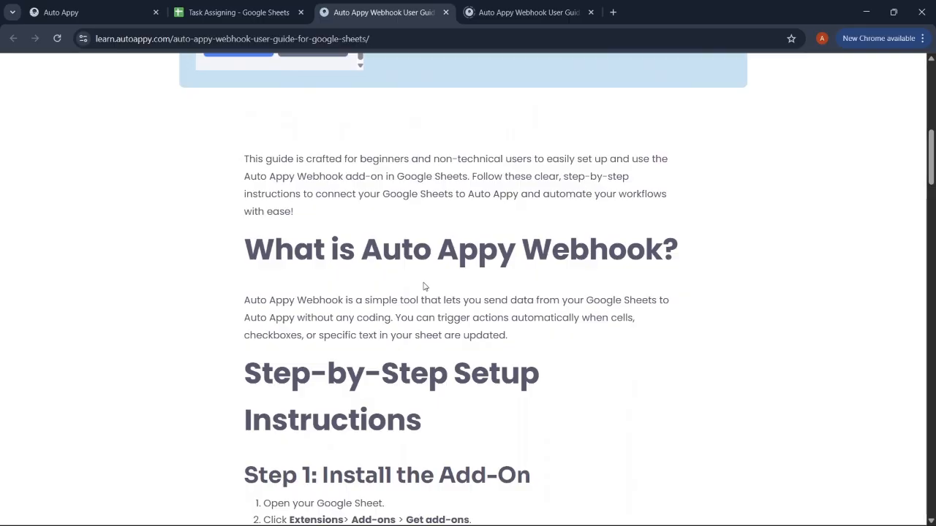
scroll(424, 286, down, 3)
scroll(423, 286, up, 11)
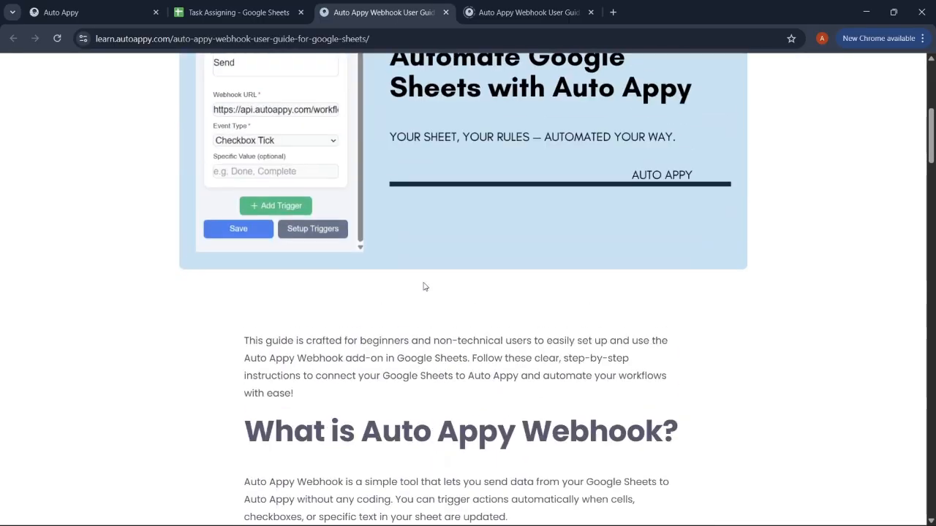
scroll(423, 286, down, 2)
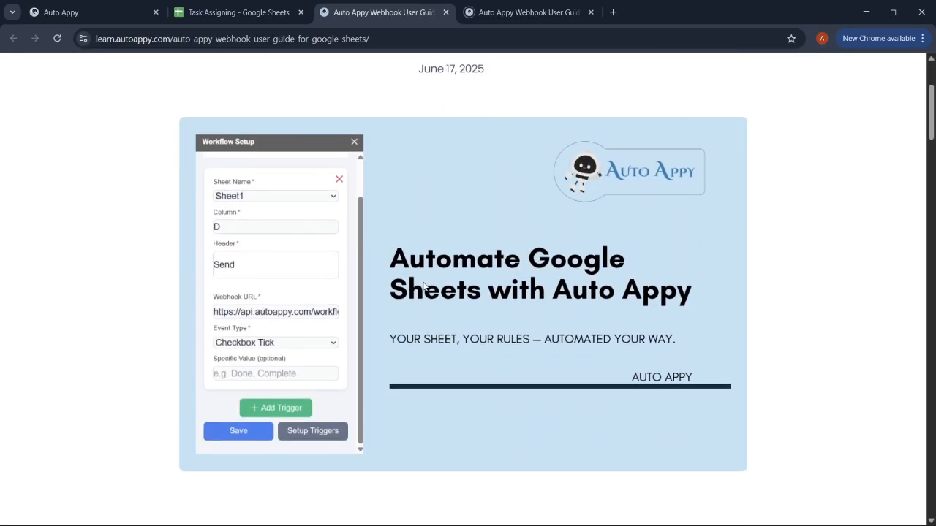
scroll(423, 286, up, 2)
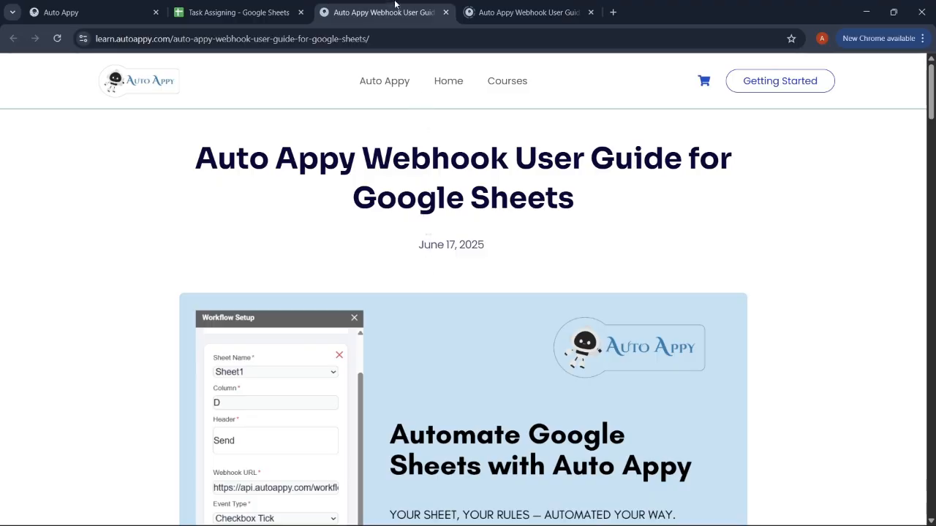
Return to the Task Assigning spreadsheet, finish the add-on's installation dialog and close the marketplace.
click(244, 9)
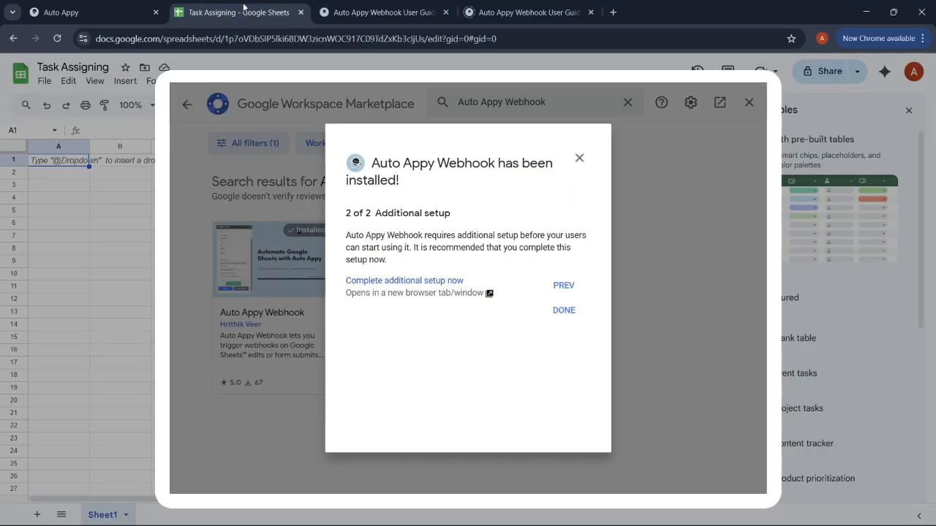
click(561, 312)
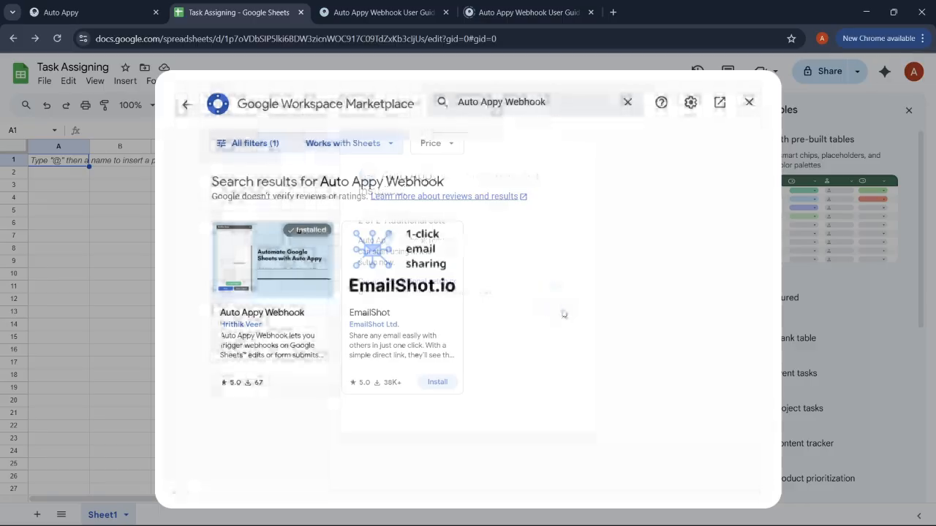
click(749, 103)
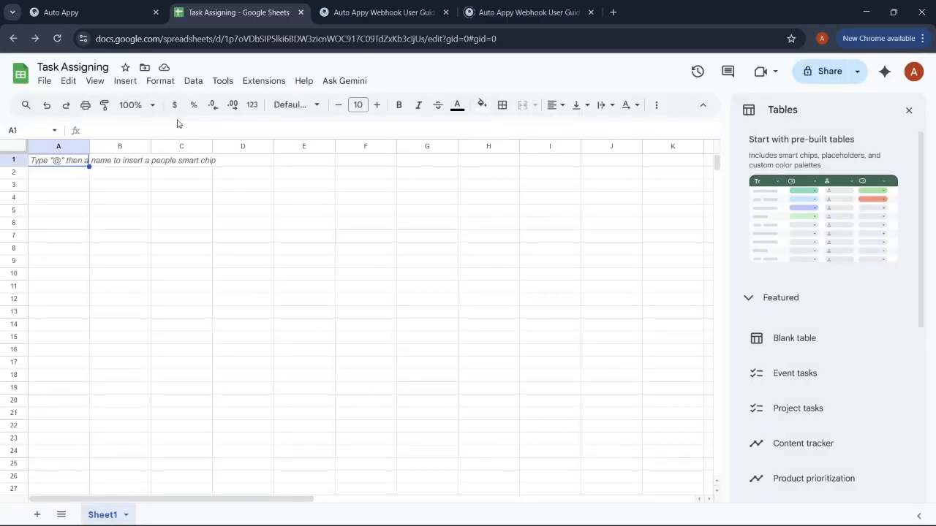
Reload the spreadsheet and check which commands the Auto Appy Webhook extension offers.
click(58, 44)
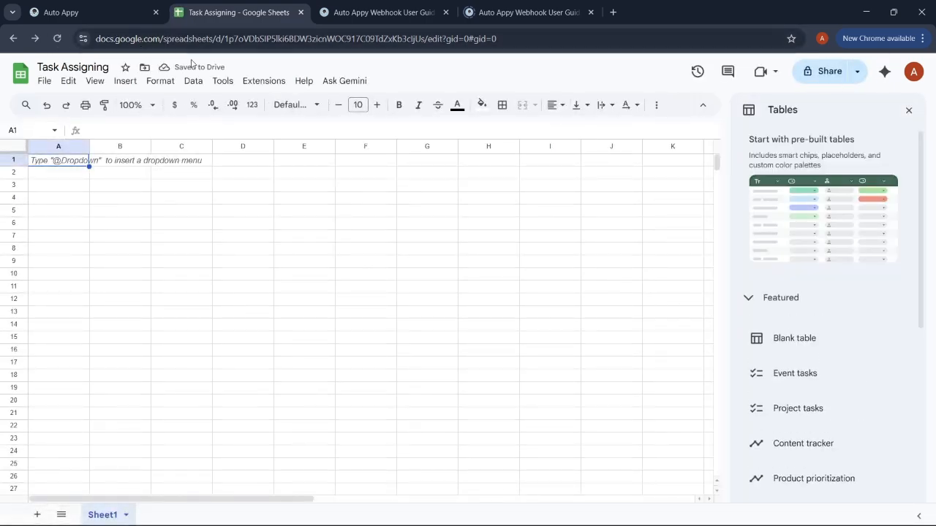
click(261, 85)
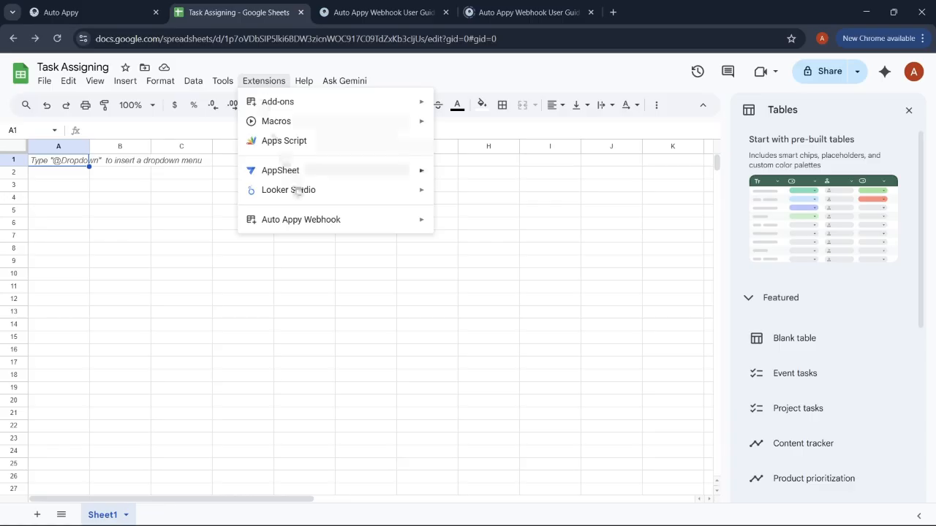
mouse_move(293, 228)
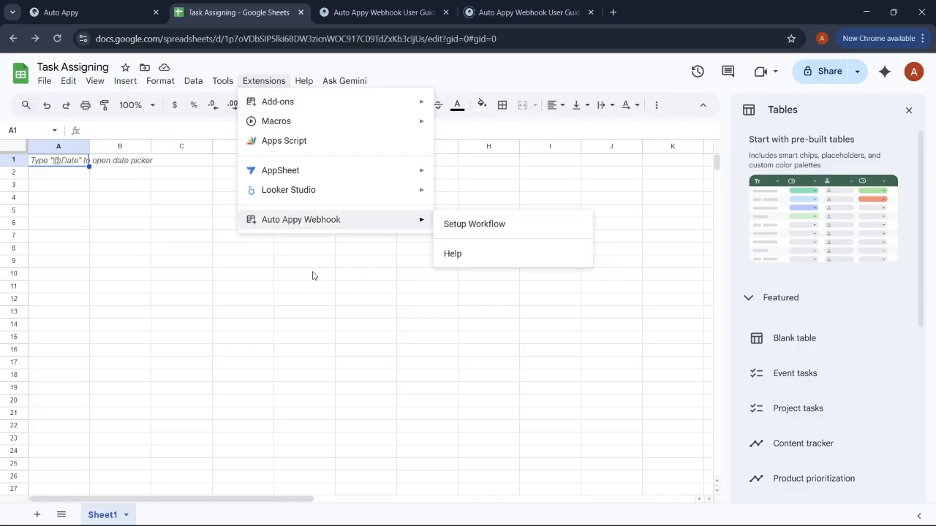
click(319, 302)
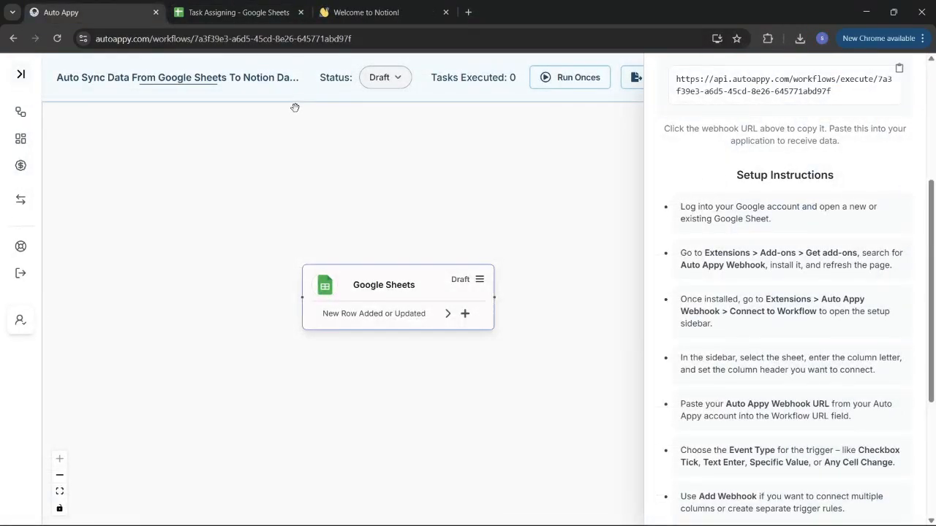
Switch from Auto Appy to the Task Assigning spreadsheet and open Auto Appy Webhook's Setup Workflow.
click(259, 12)
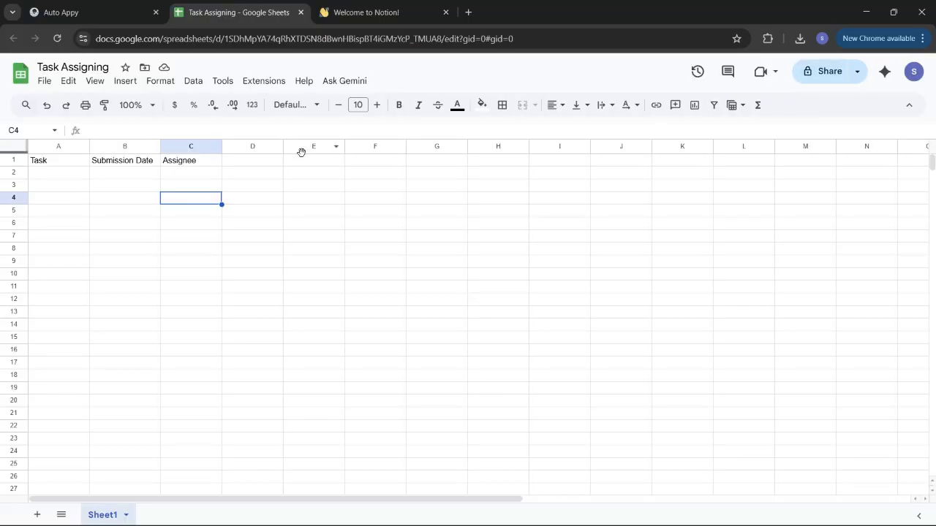
click(267, 87)
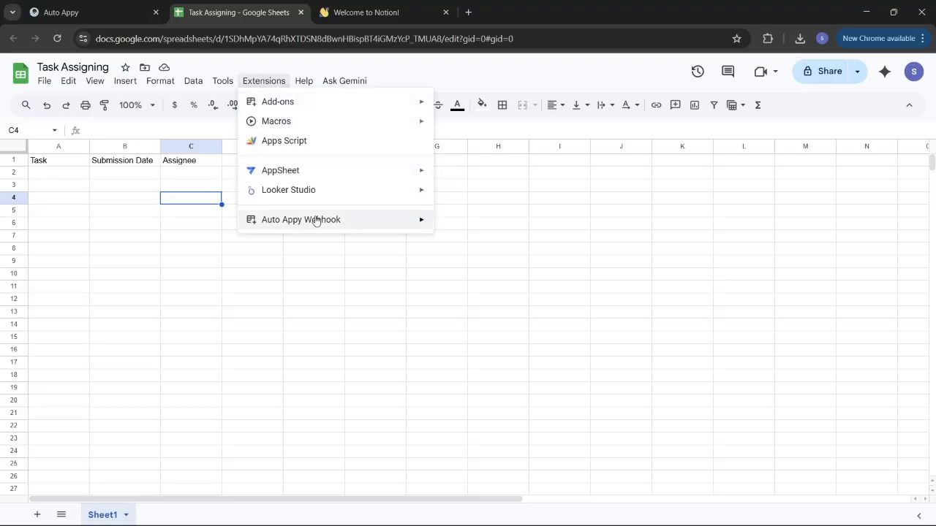
mouse_move(339, 221)
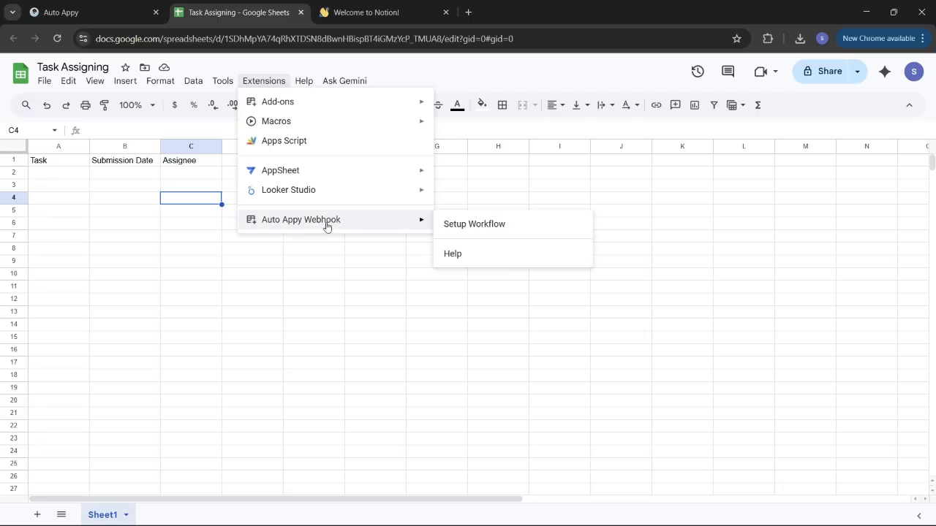
click(489, 228)
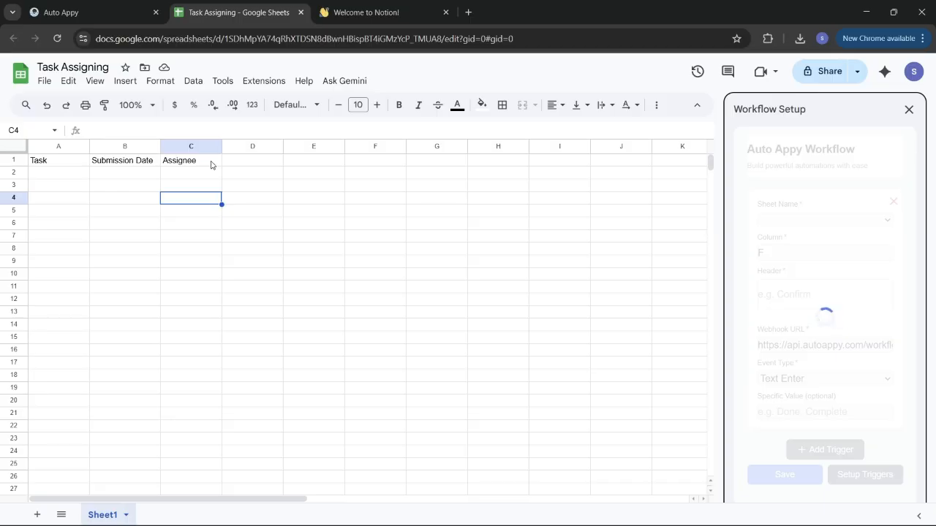
Remove the existing column F trigger from the workflow setup and add a new blank trigger.
click(248, 163)
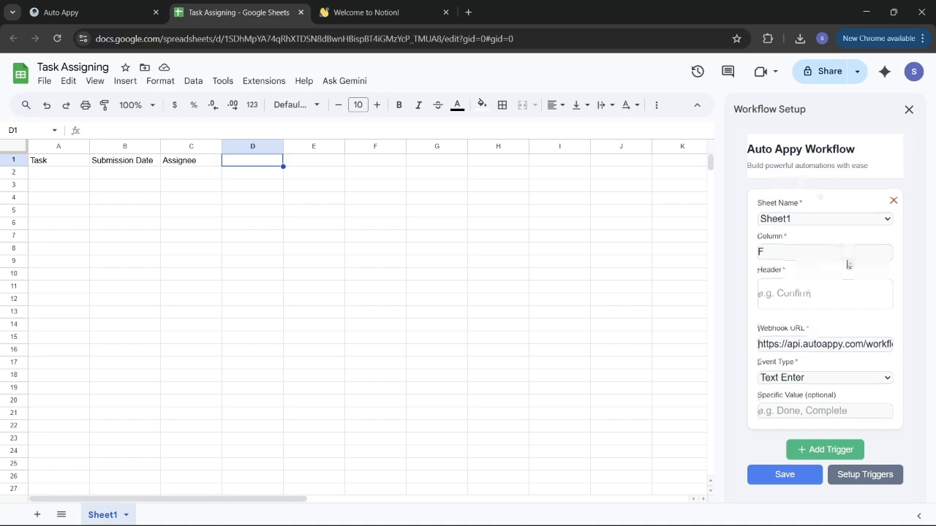
click(894, 201)
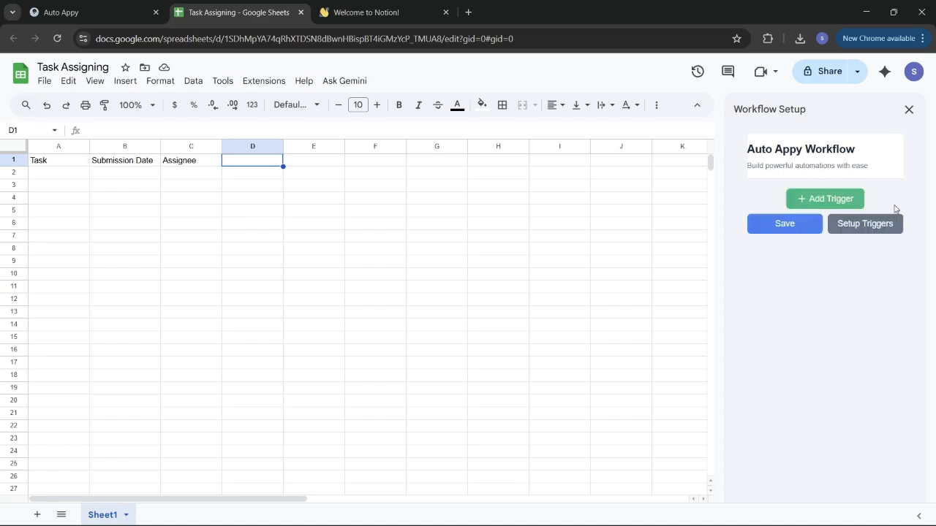
click(818, 200)
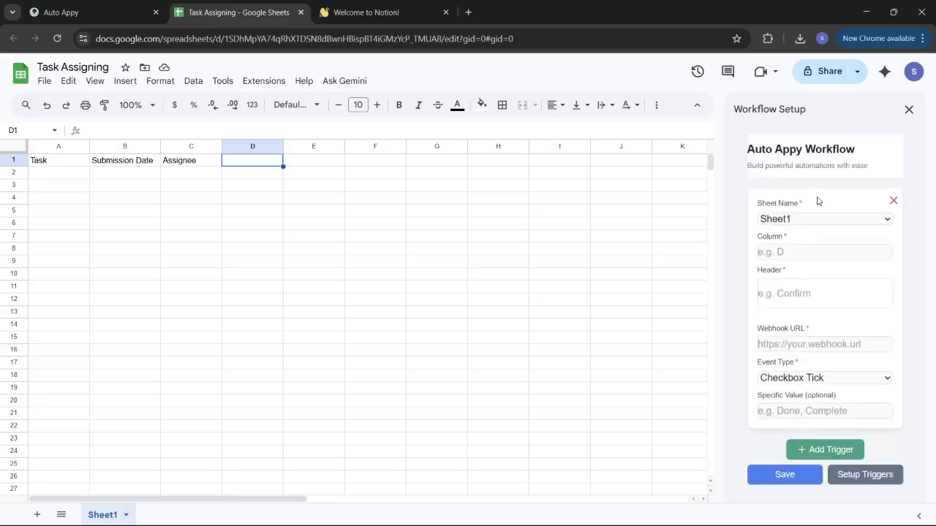
Set the new Sheet1 trigger's column to D and its header to "Status".
click(810, 253)
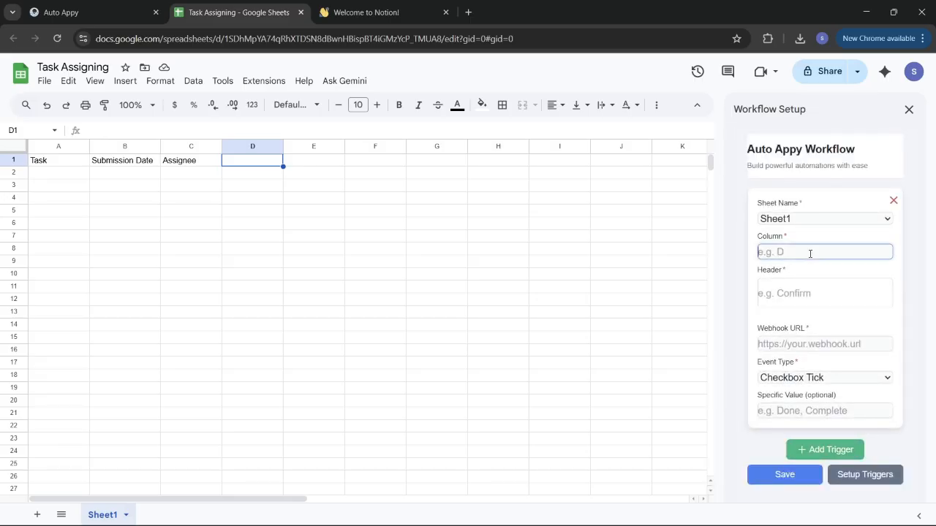
text(D)
click(785, 293)
text(S)
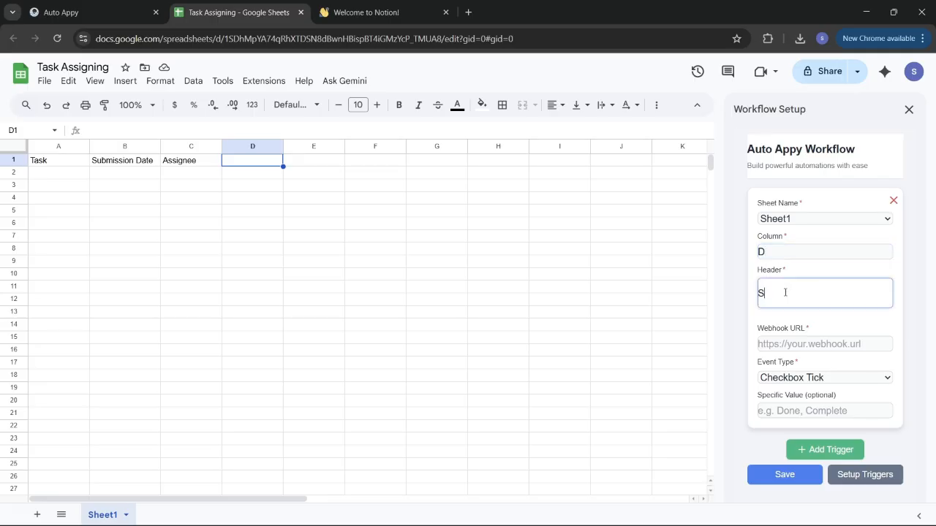
text(tatus)
click(802, 342)
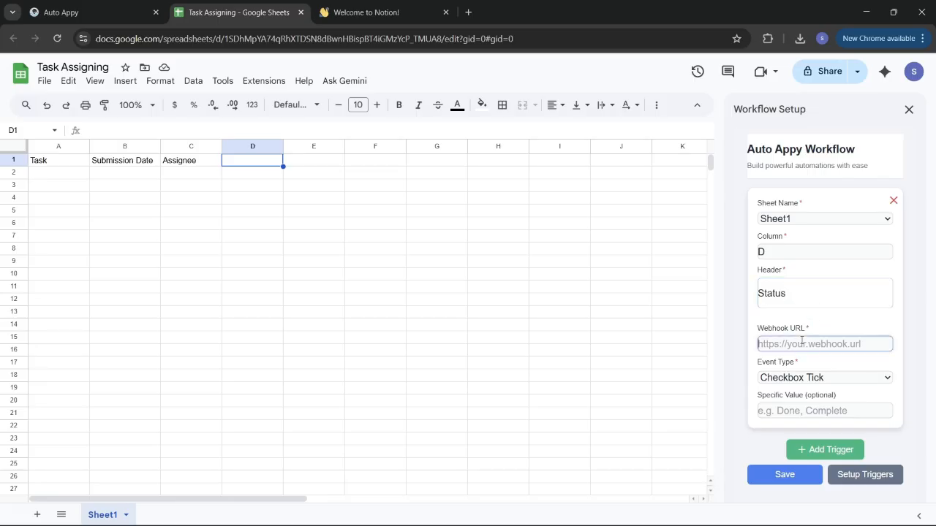
key(ctrl+v)
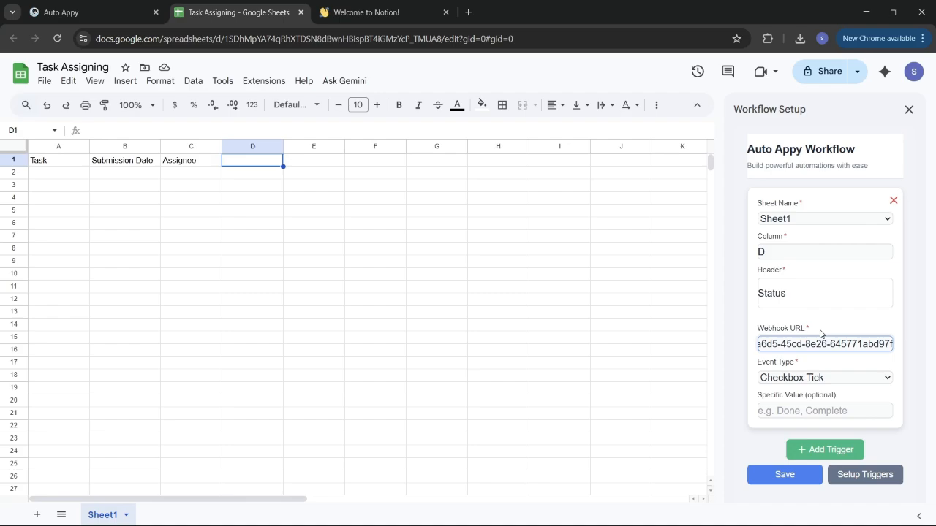
key(Left)
key(Left)
key(Left)
key(Left)
key(Left)
key(Left)
key(Left)
key(Left)
key(Left)
key(Left)
key(Left)
key(Left)
key(Left)
key(Left)
key(Left)
key(Left)
key(Left)
key(Left)
key(Left)
key(Left)
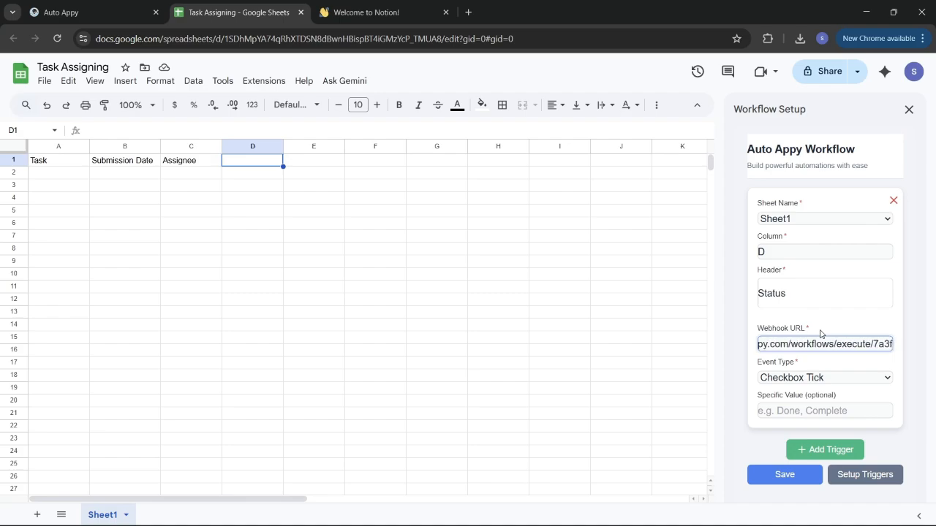
key(BackSpace)
key(BackSpace)
key(BackSpace)
key(BackSpace)
key(BackSpace)
key(BackSpace)
key(BackSpace)
key(BackSpace)
key(BackSpace)
key(BackSpace)
key(BackSpace)
key(BackSpace)
key(BackSpace)
key(BackSpace)
key(BackSpace)
key(BackSpace)
key(BackSpace)
key(BackSpace)
key(BackSpace)
key(BackSpace)
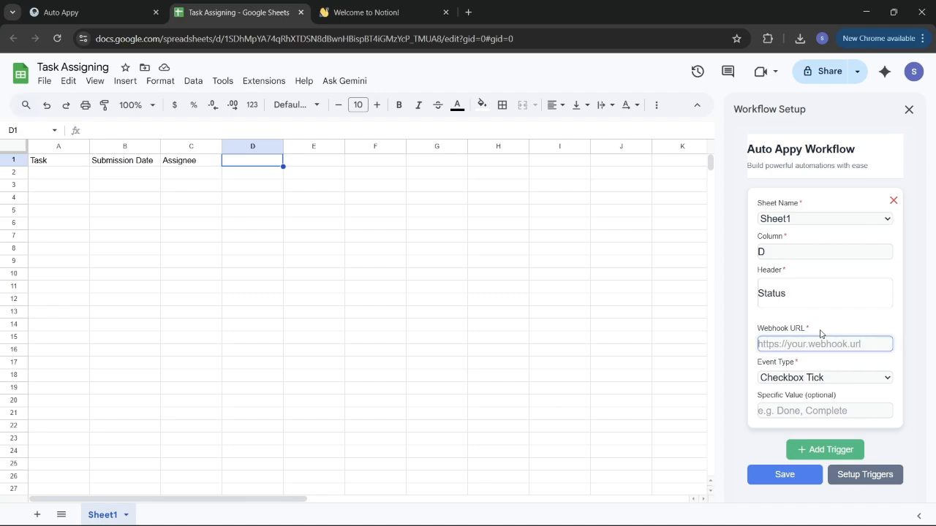
Copy the Google Sheets trigger's webhook URL from the Auto Appy workflow and return to the Task Assigning spreadsheet.
click(65, 13)
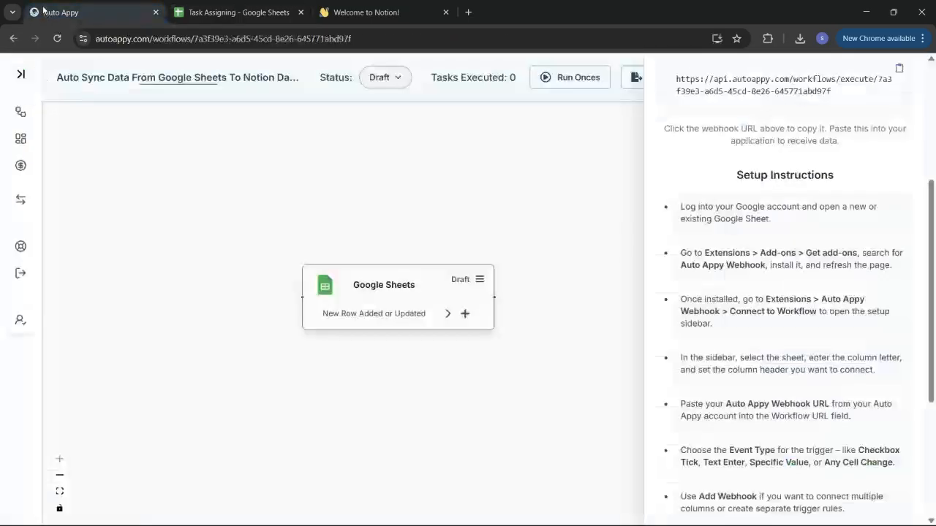
scroll(727, 263, up, 5)
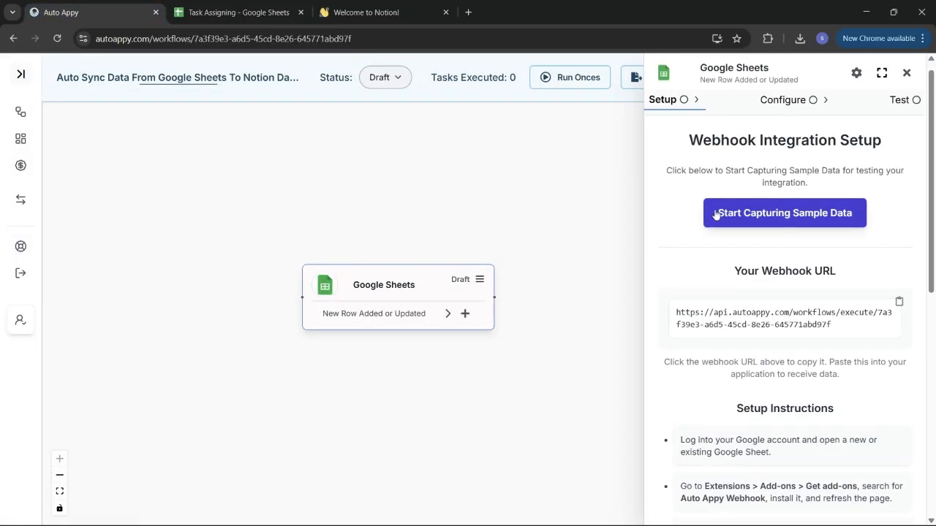
click(899, 303)
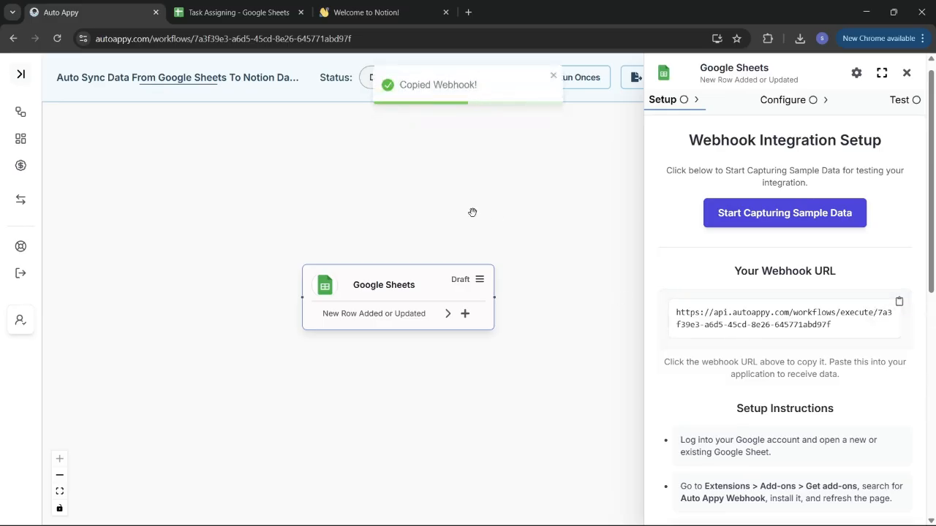
click(212, 7)
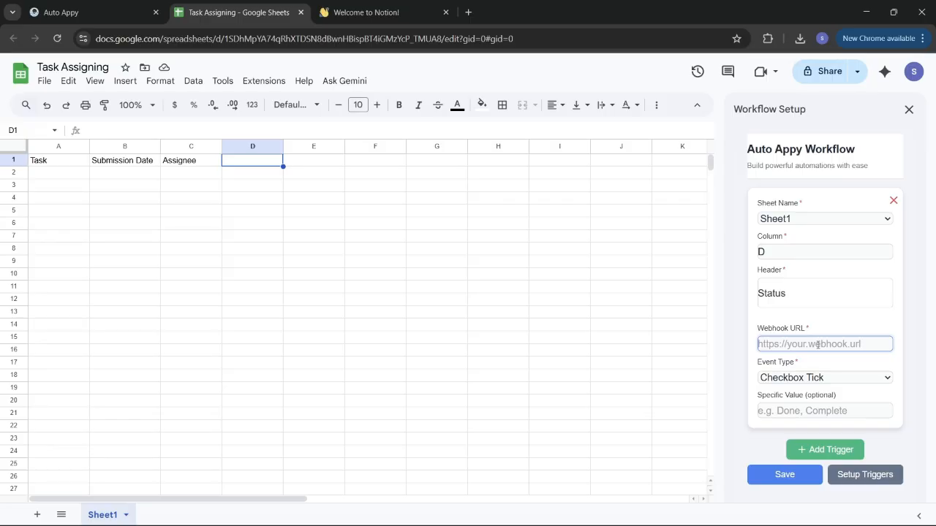
Complete the Status trigger with the copied webhook URL and the Text Enter event type, then save it and set up the triggers.
key(ctrl+v)
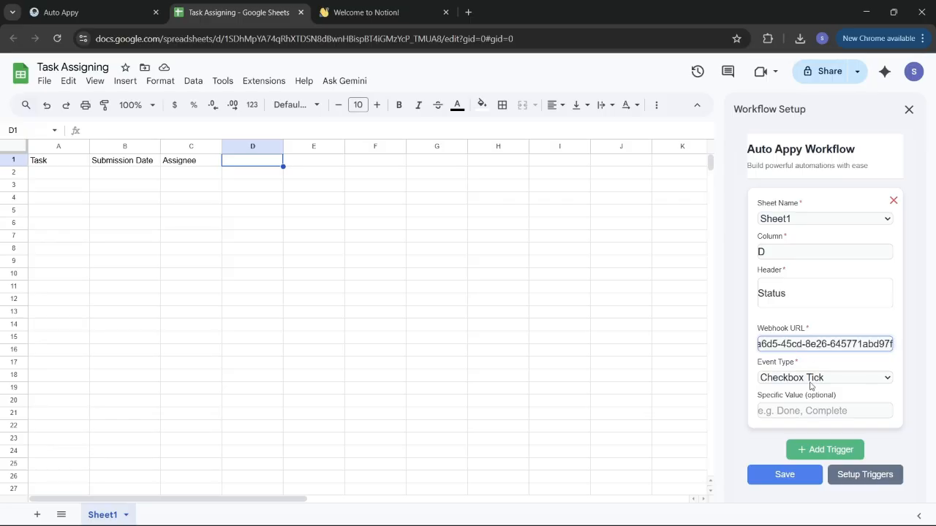
click(821, 378)
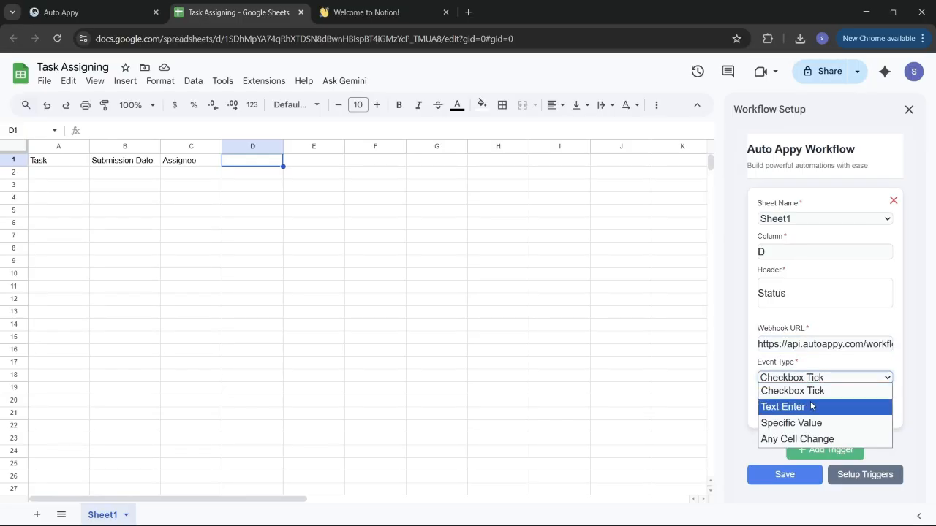
click(810, 407)
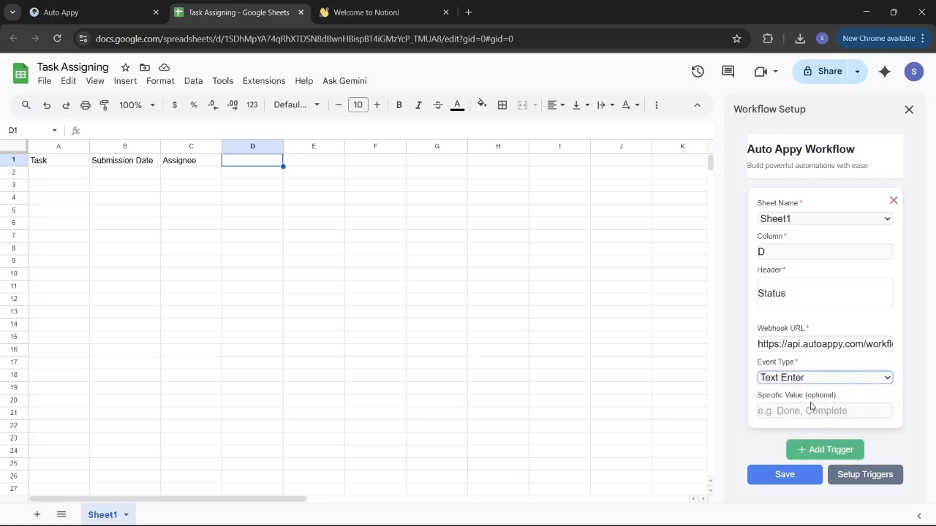
click(783, 477)
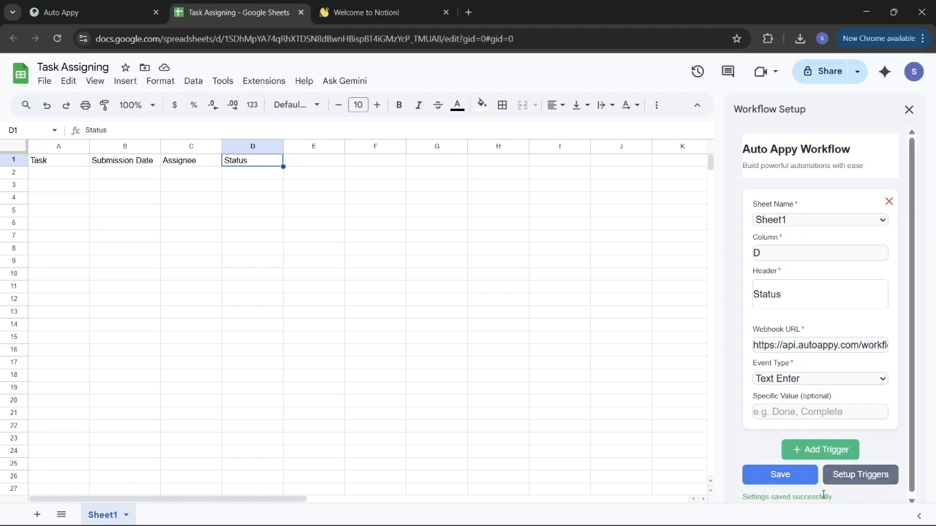
click(859, 476)
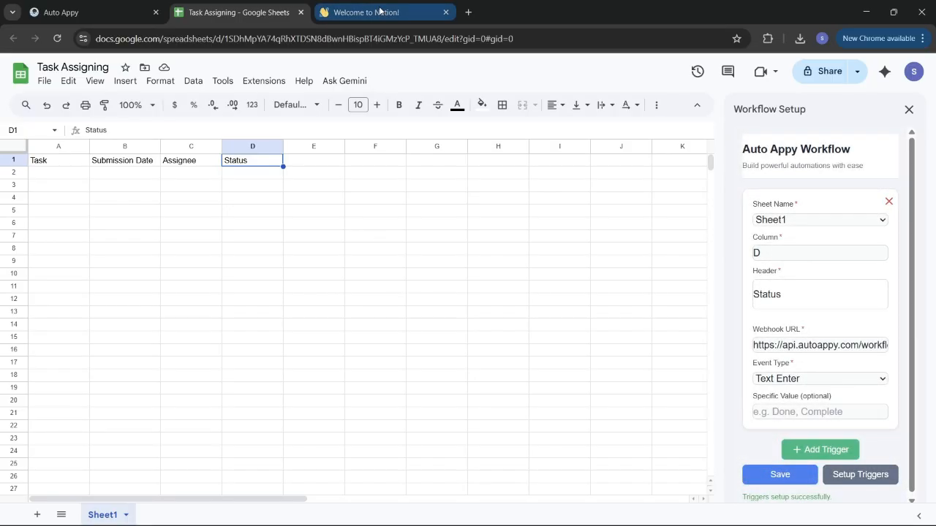
Switch to Notion and add a text property named "Status" to the Autosync Assigned Tasks database after Assignee.
click(380, 10)
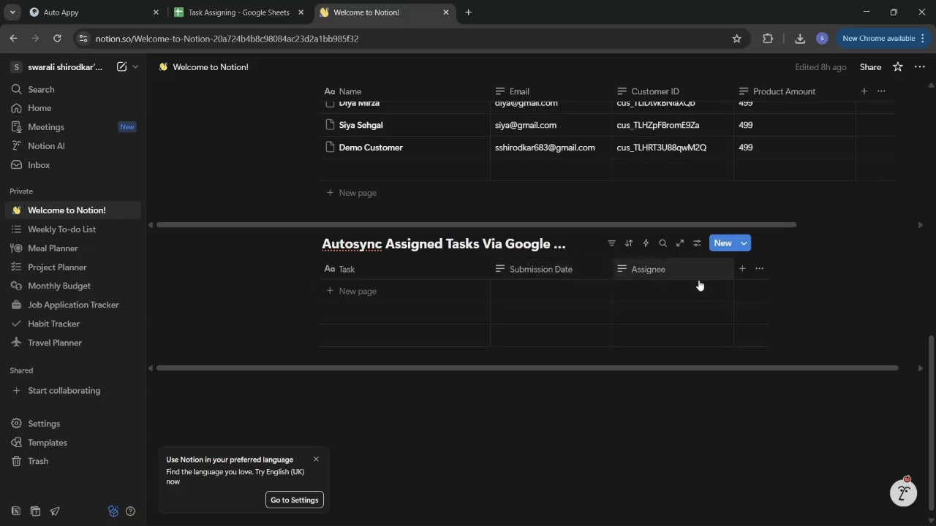
click(742, 269)
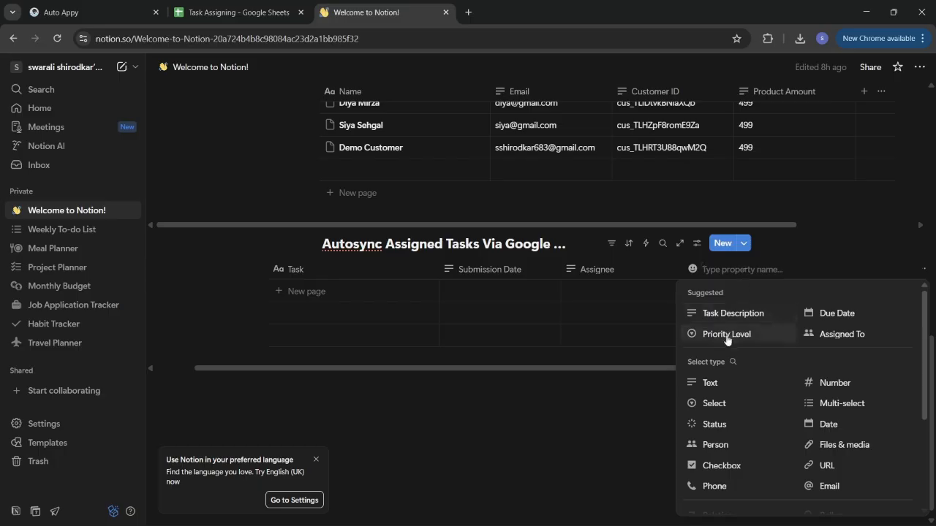
click(724, 380)
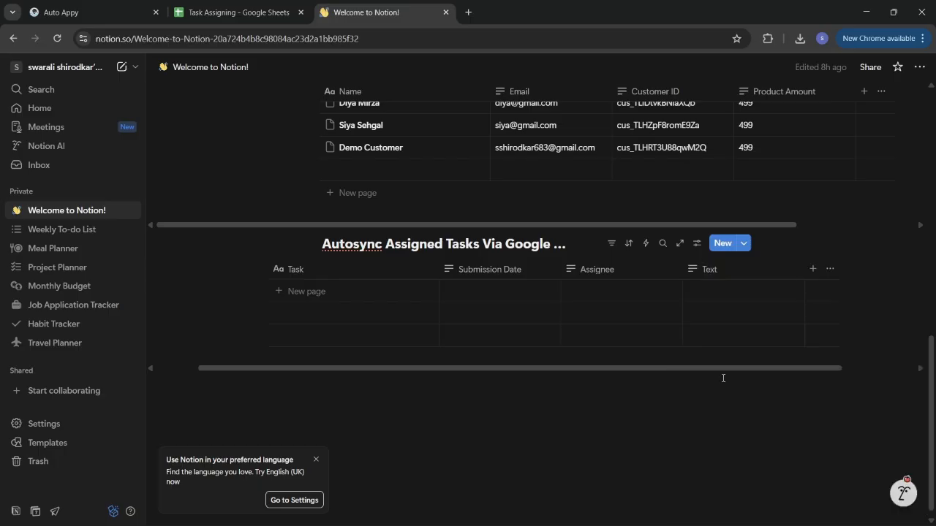
click(708, 269)
key(BackSpace)
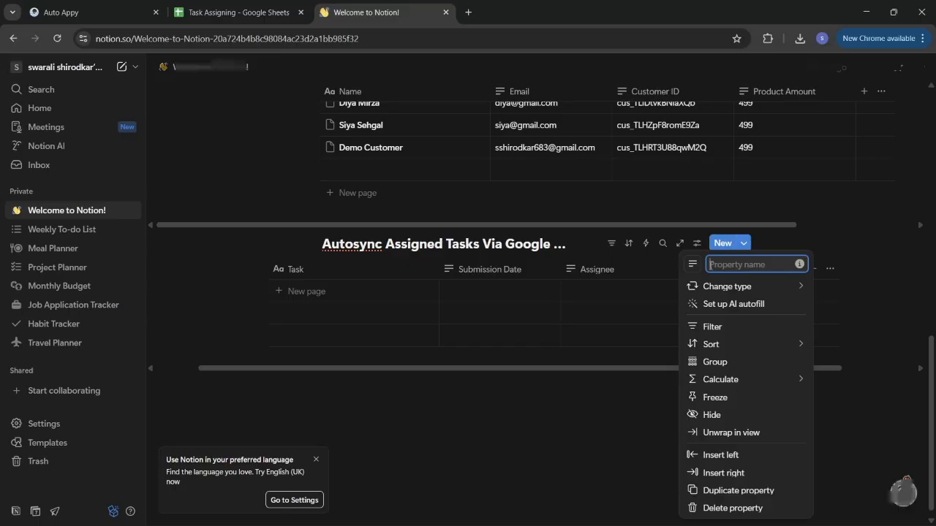
text(Status)
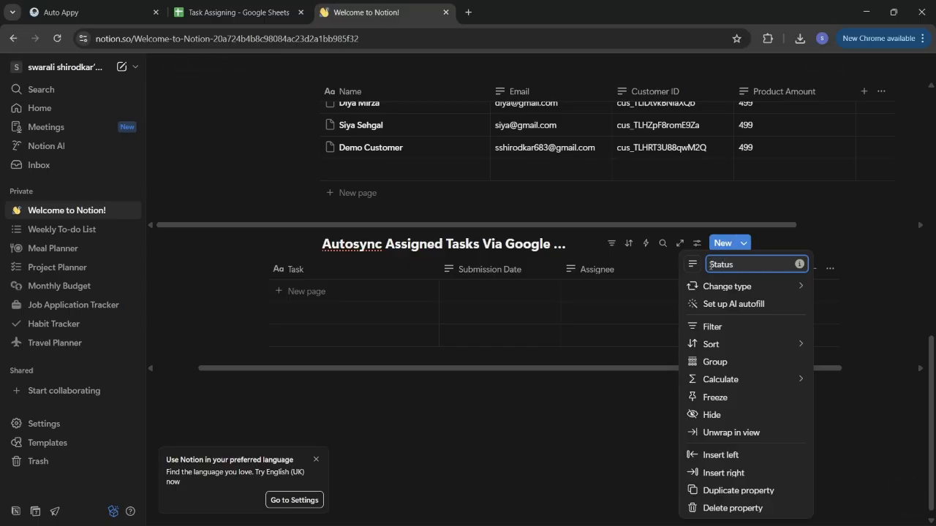
click(881, 344)
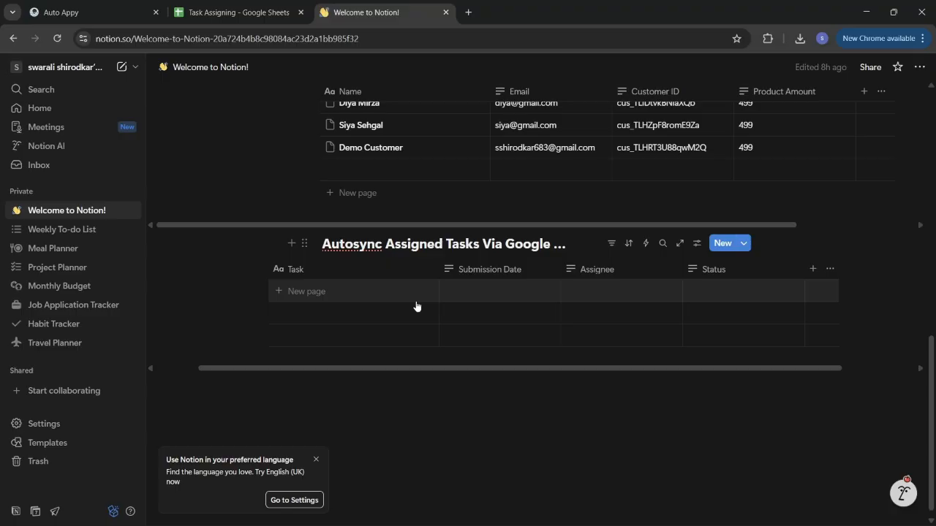
Return to the Task Assigning spreadsheet and remove the column D Status trigger from the workflow setup.
click(249, 6)
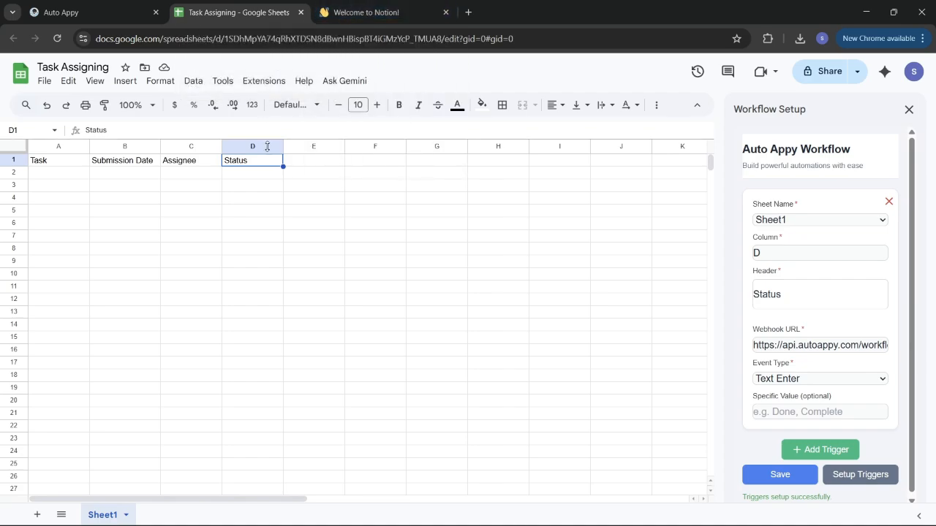
click(282, 187)
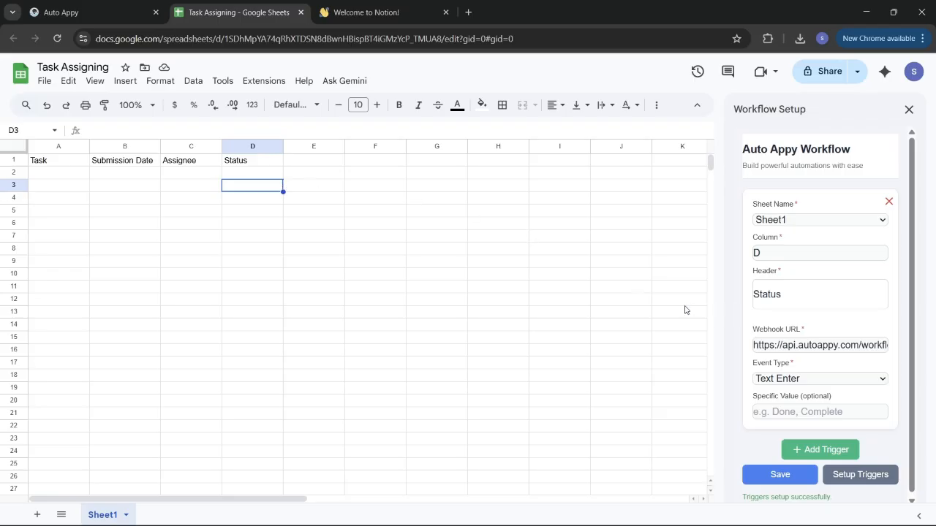
click(888, 201)
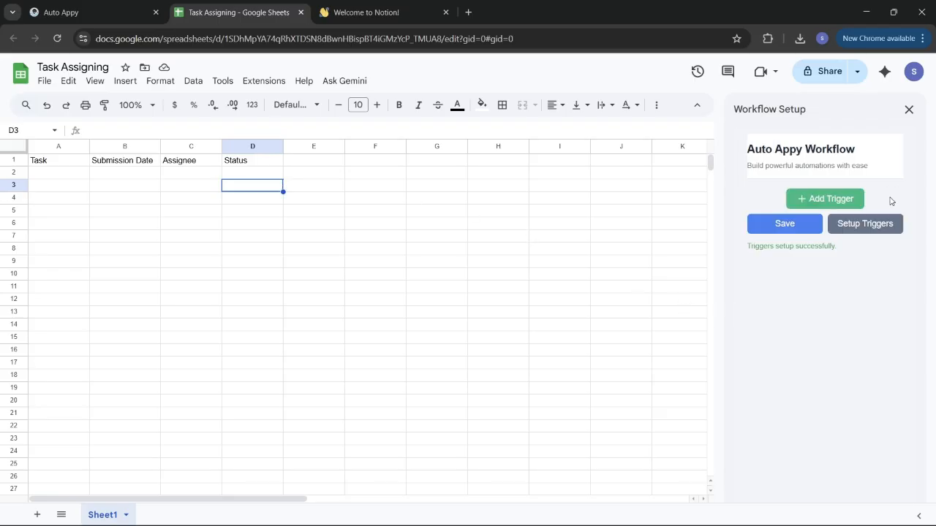
Switch to Auto Appy and start capturing sample data for the Google Sheets trigger.
click(73, 12)
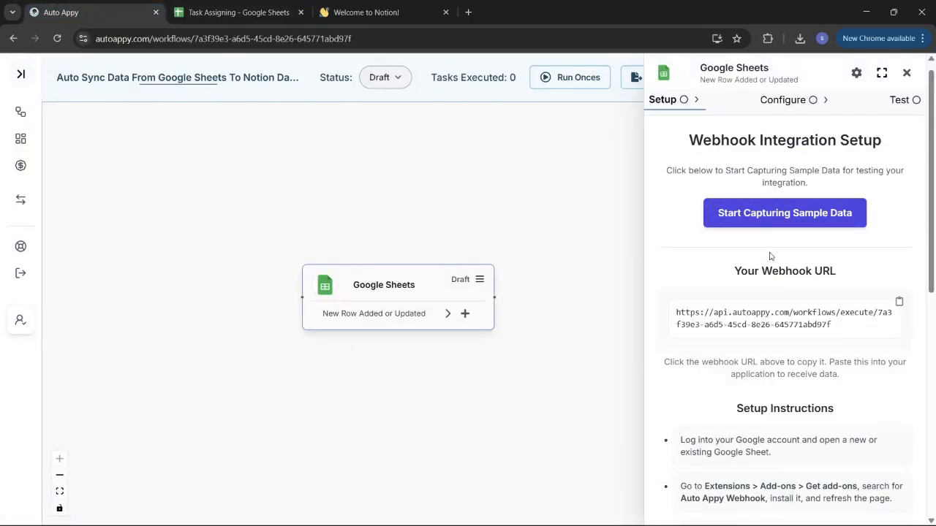
click(828, 218)
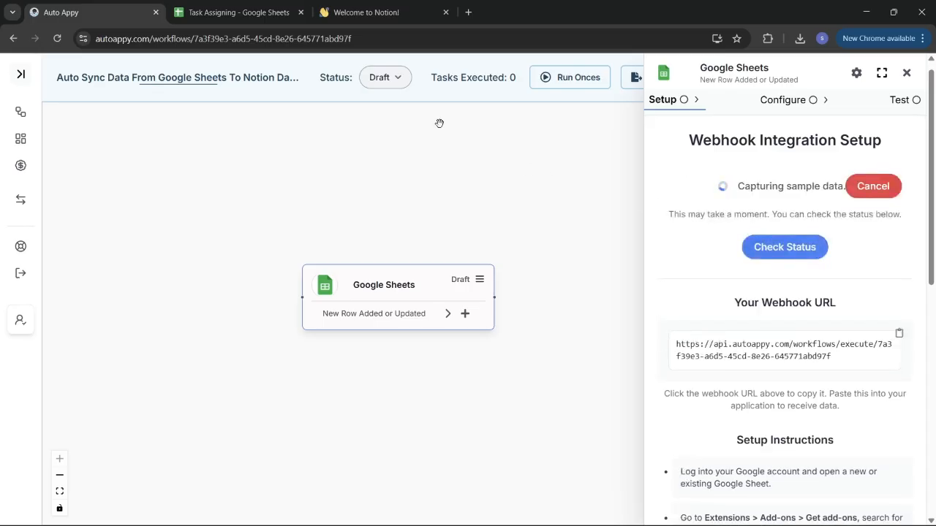
In row 2 of the Task Assigning spreadsheet, enter the task "Video Recording" and the submission date "1st Dec".
click(226, 23)
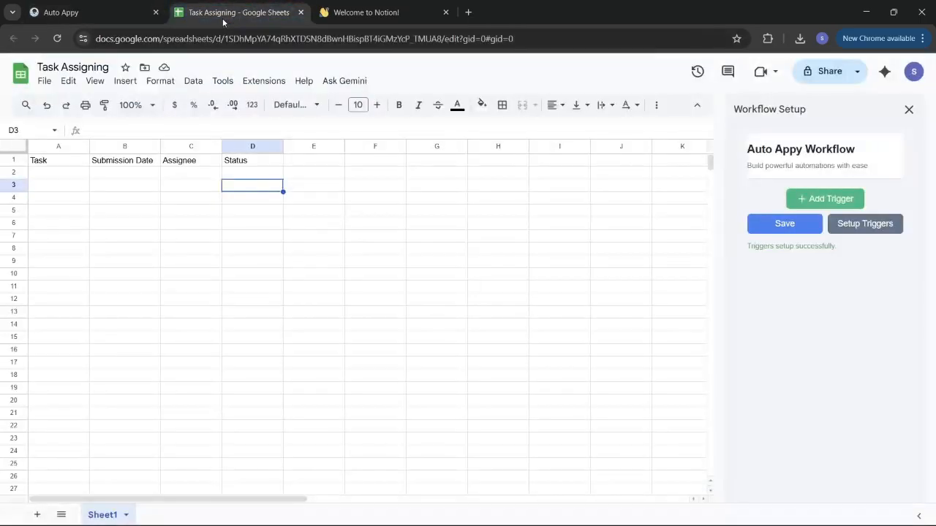
double_click(55, 172)
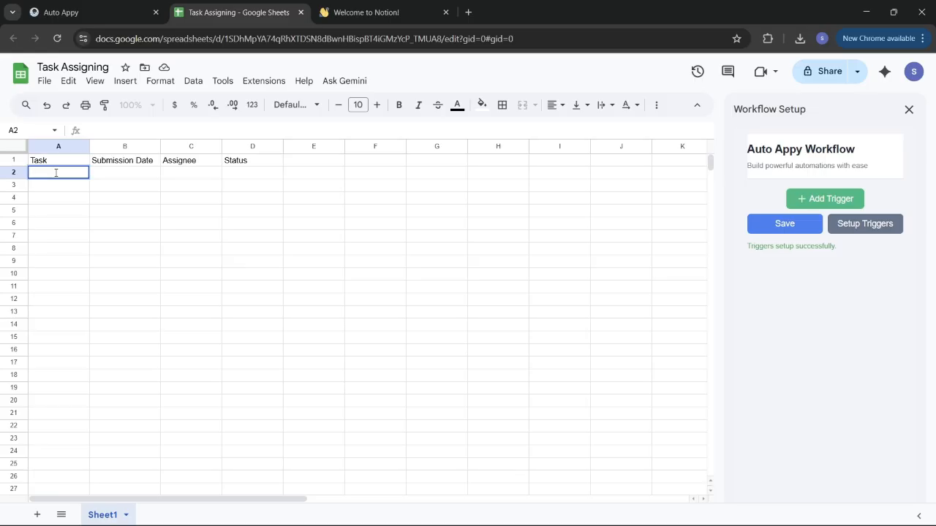
text(Video Recor)
text(ding)
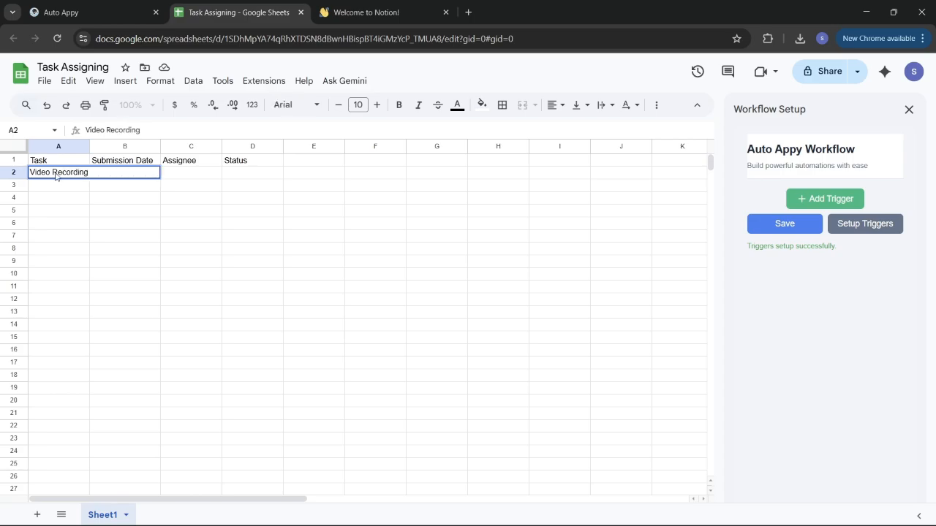
key(Tab)
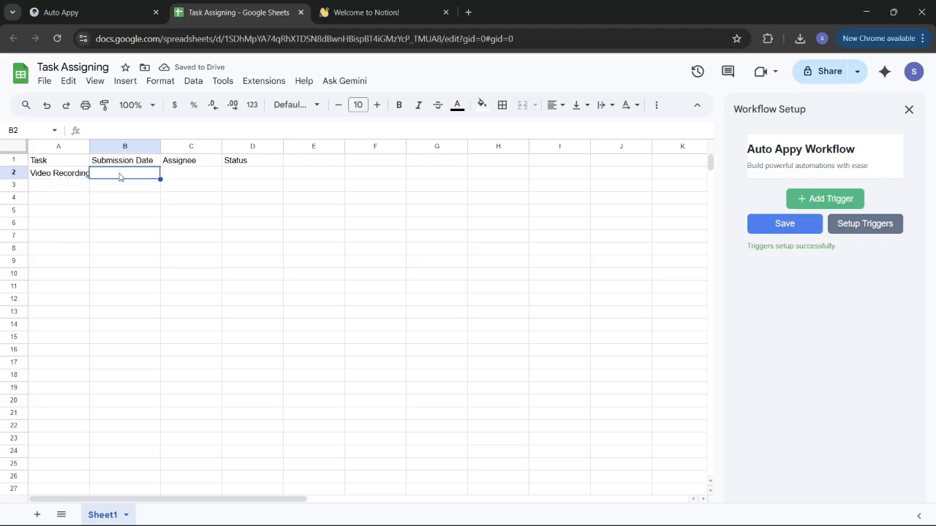
double_click(120, 173)
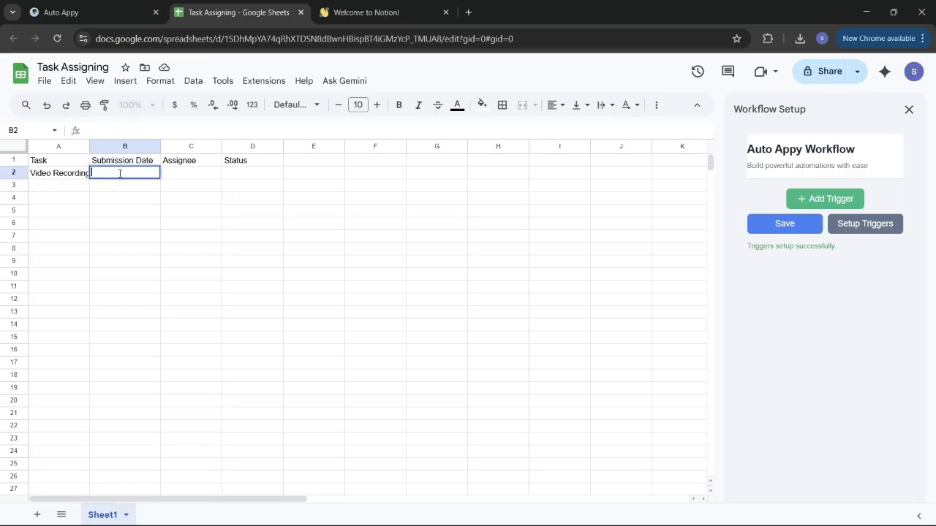
text(1st Dec)
Fill in the assignee's first name and the status "Completed" for the Video Recording task in row 2.
click(188, 176)
double_click(187, 173)
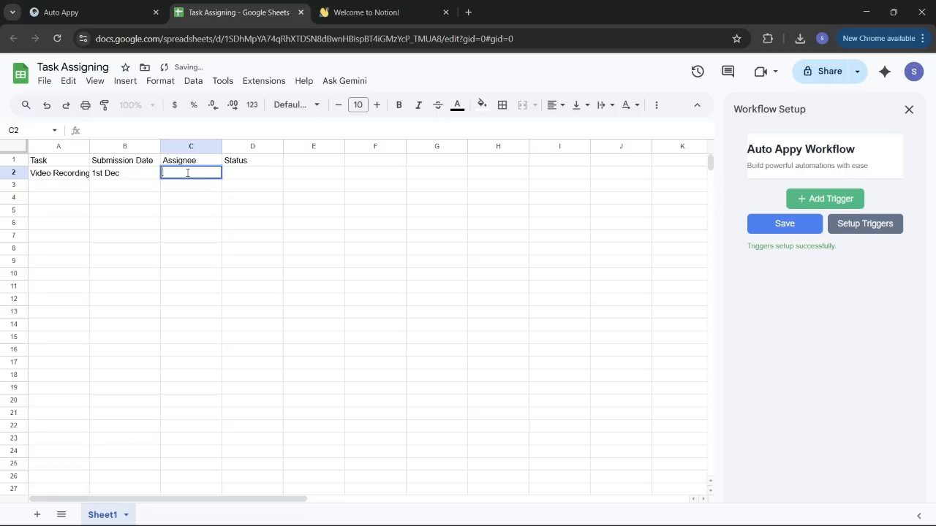
text(Swarali)
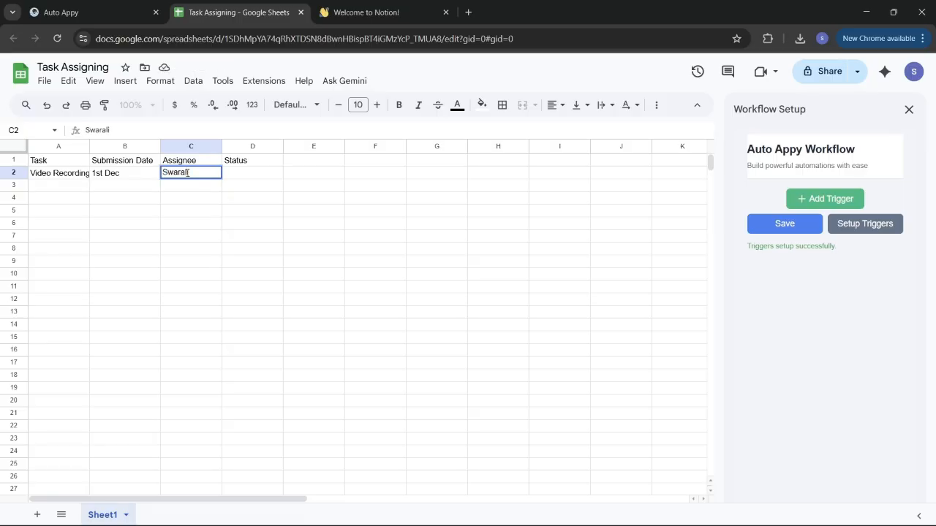
double_click(241, 178)
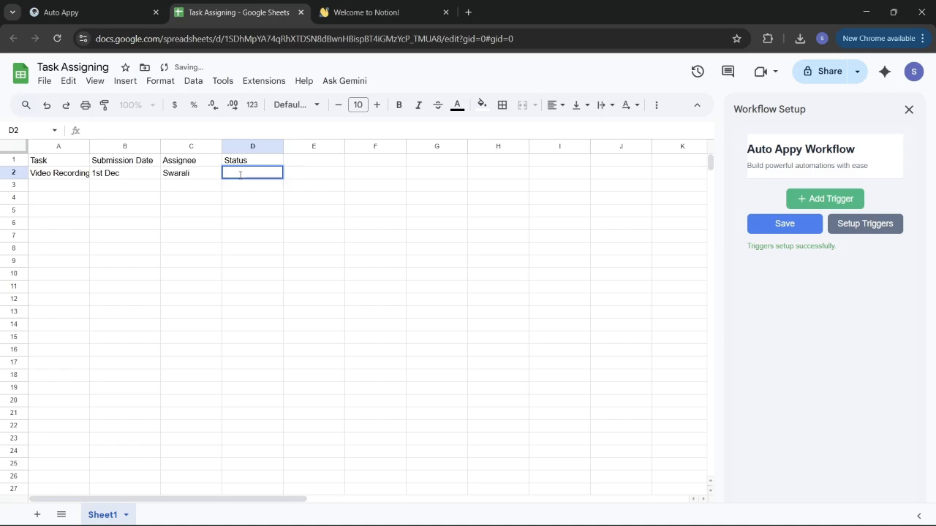
text(Completed)
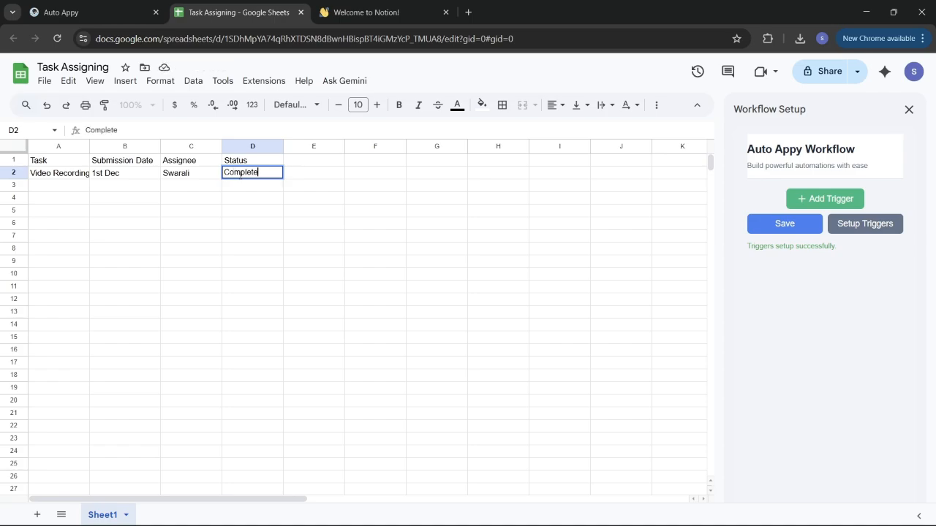
click(290, 211)
Return to Auto Appy, check the sample capture's status and review the captured row data.
click(91, 9)
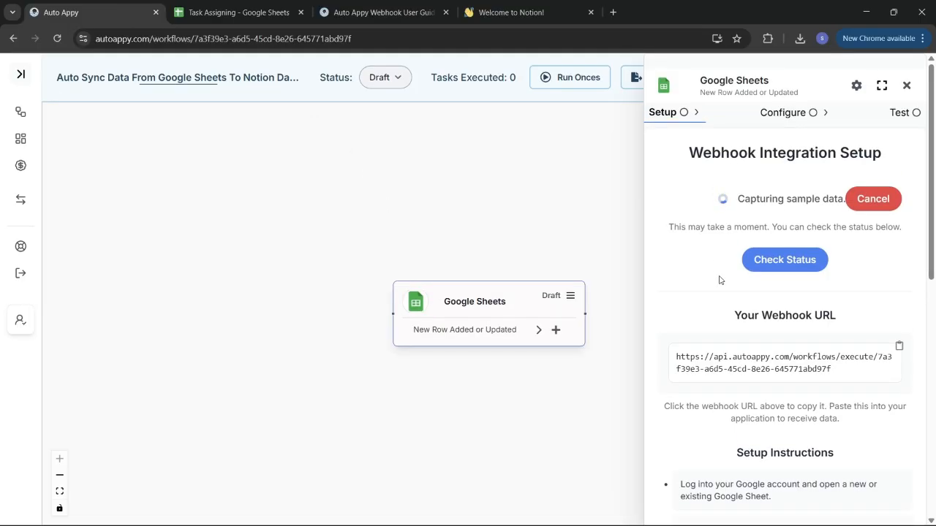
click(770, 272)
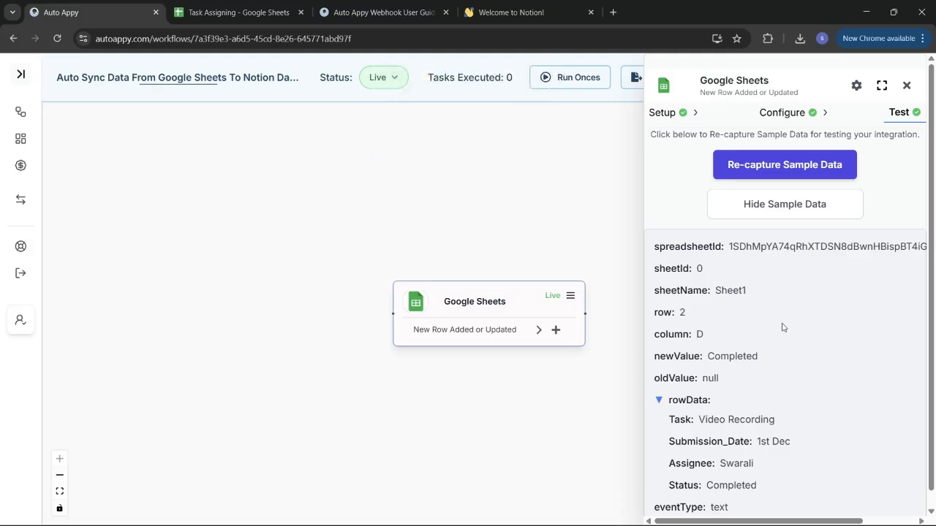
scroll(782, 327, down, 1)
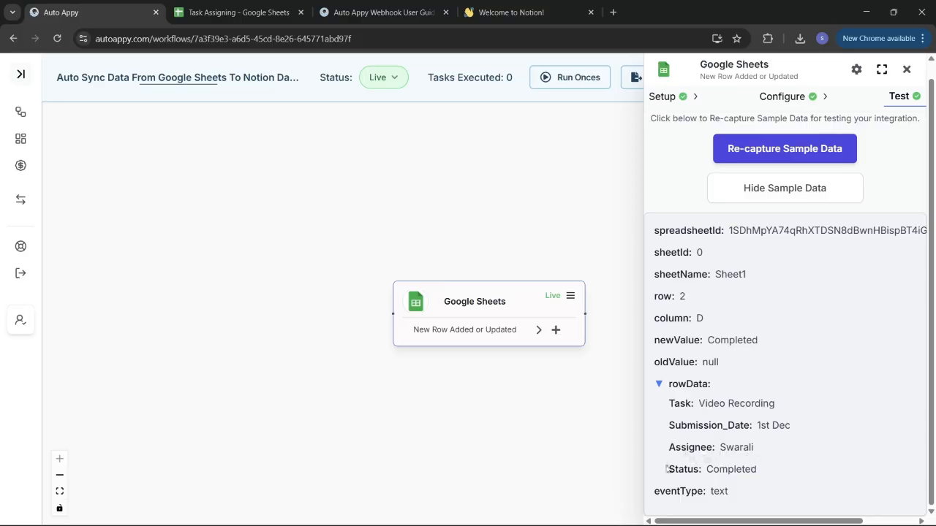
scroll(766, 422, up, 1)
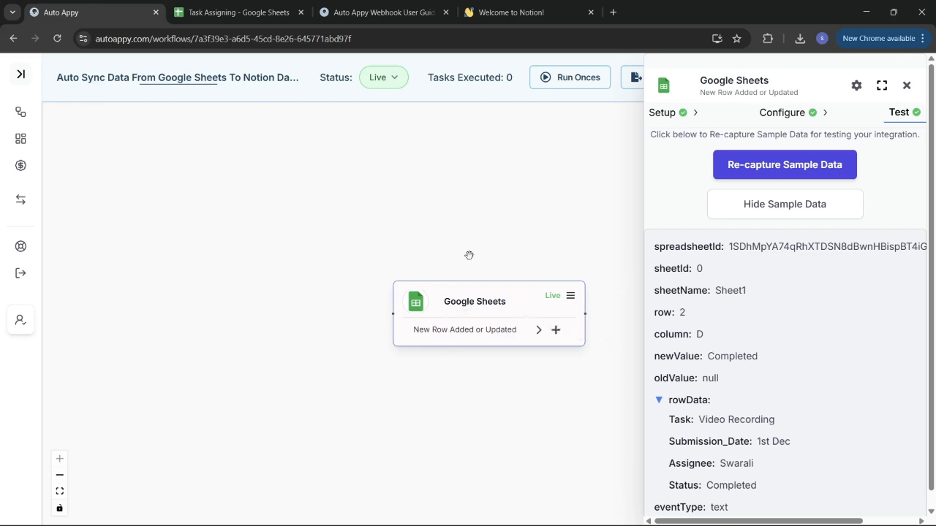
Close the Google Sheets trigger's details and move its node further left on the canvas.
drag(479, 313, 386, 304)
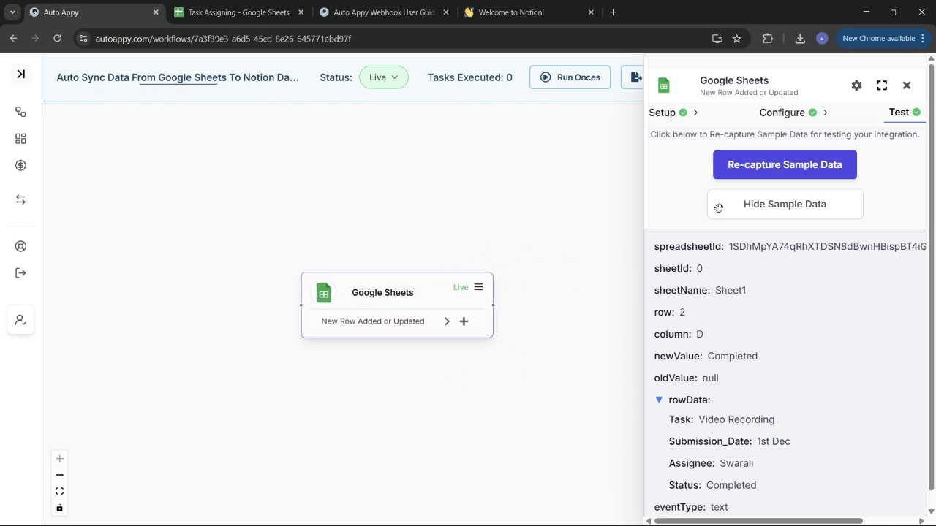
click(905, 87)
drag(432, 293, 352, 287)
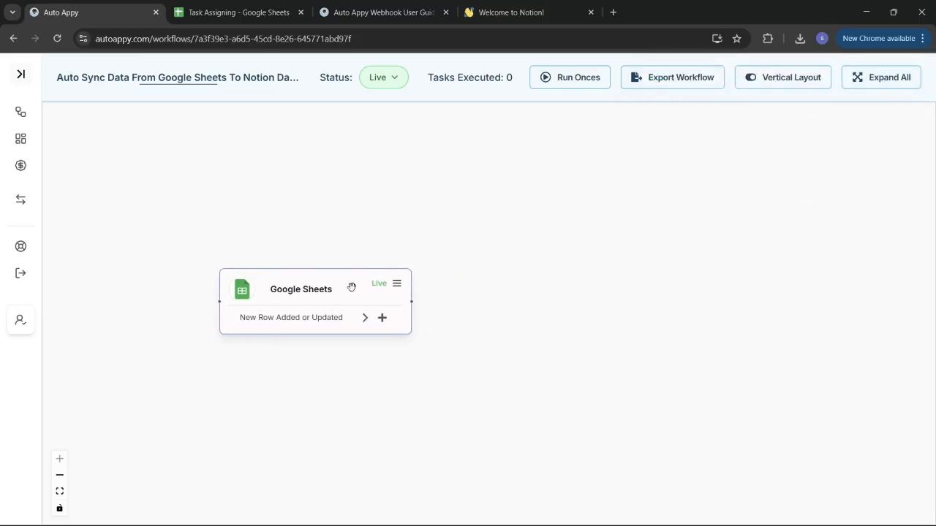
Add a Notion node with the Create Database Item action after the Google Sheets trigger.
click(382, 319)
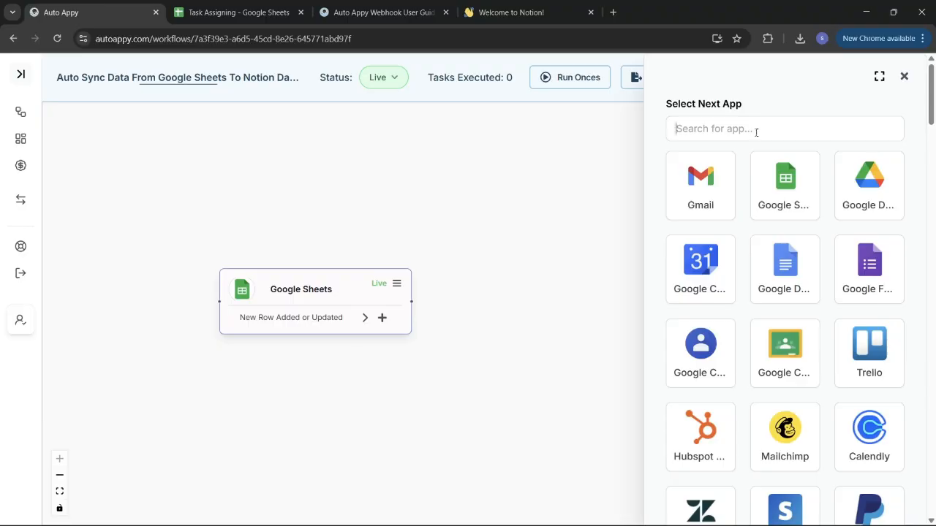
text(noti)
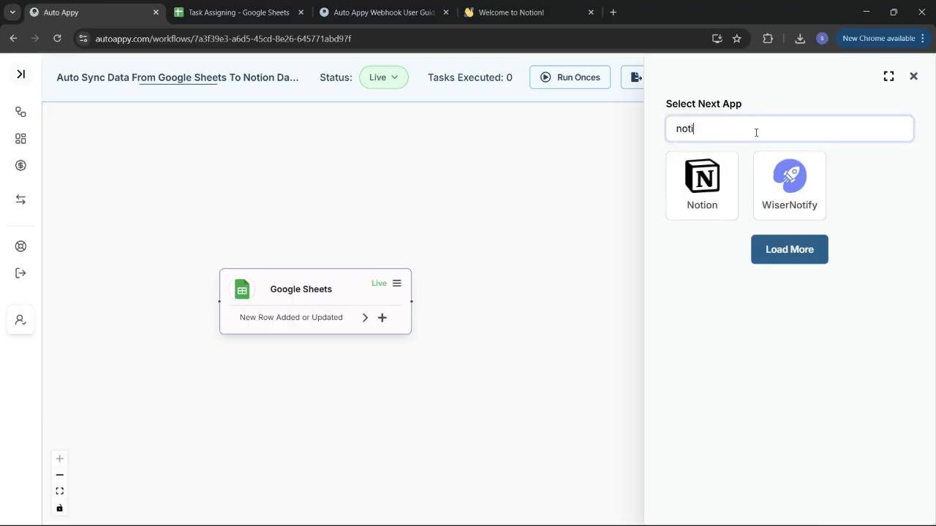
text(on)
click(717, 182)
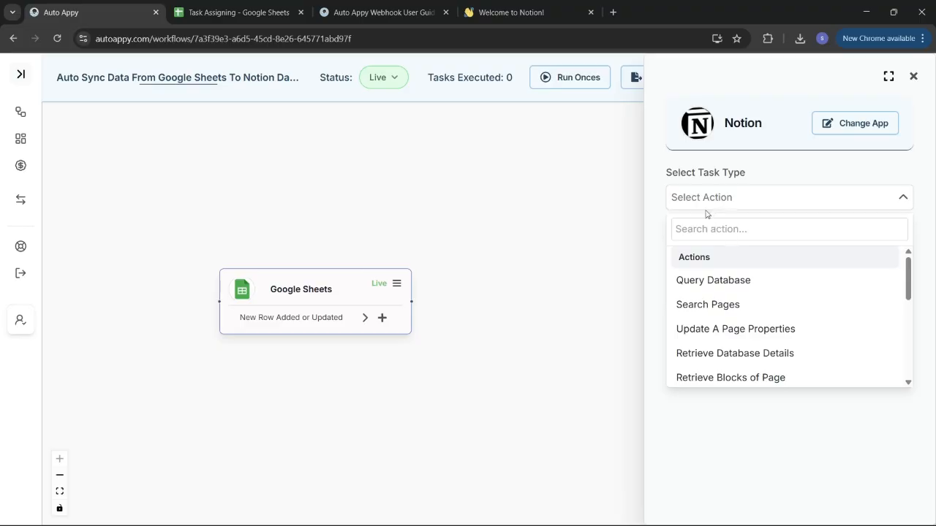
click(728, 231)
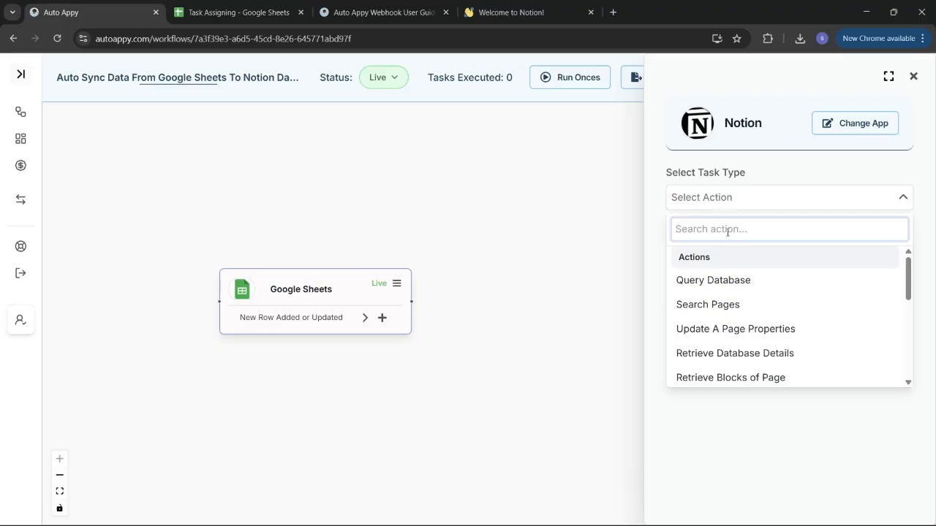
text(create)
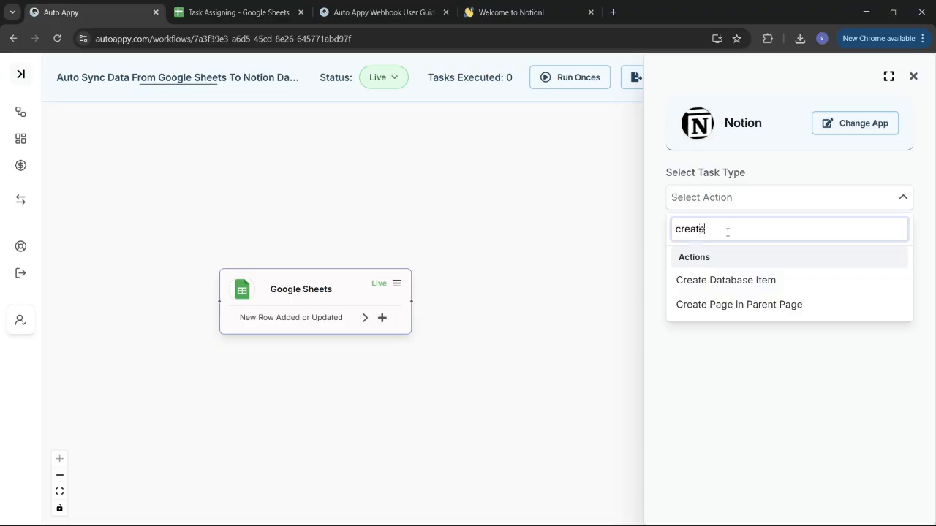
click(741, 282)
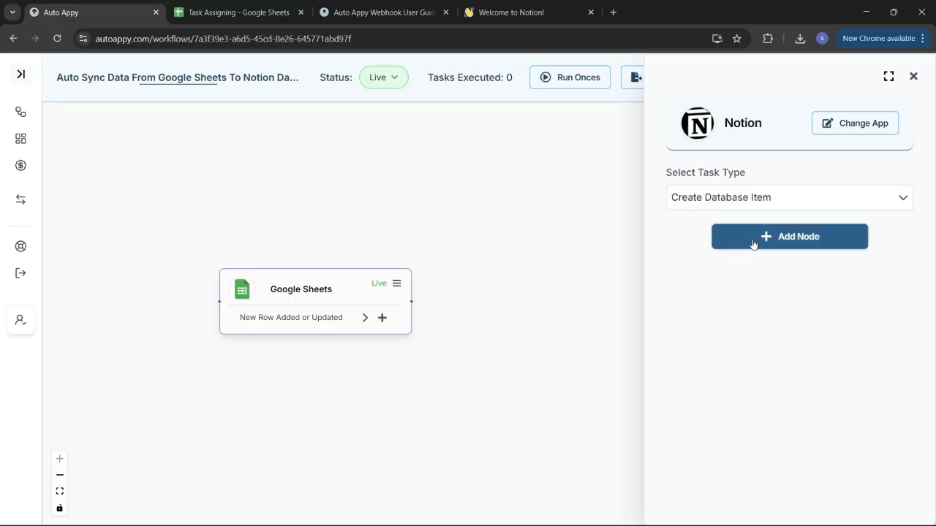
click(754, 244)
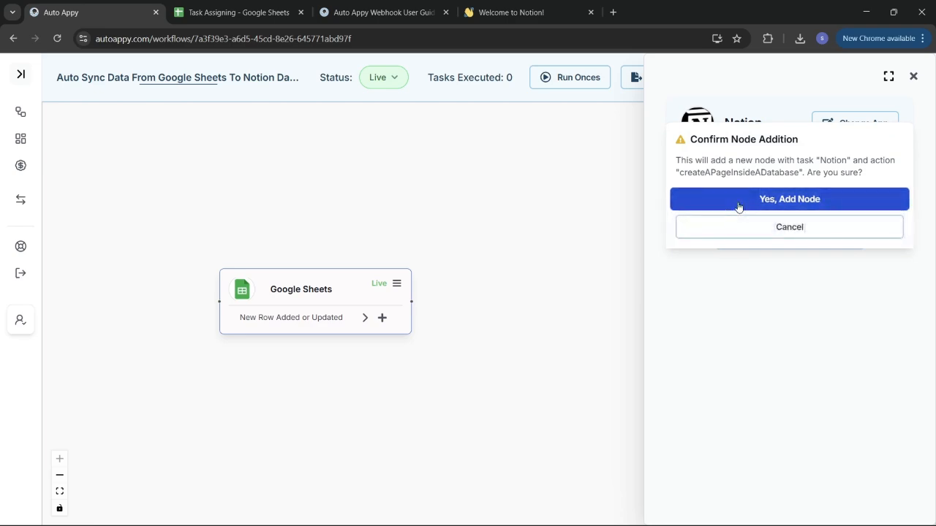
click(739, 207)
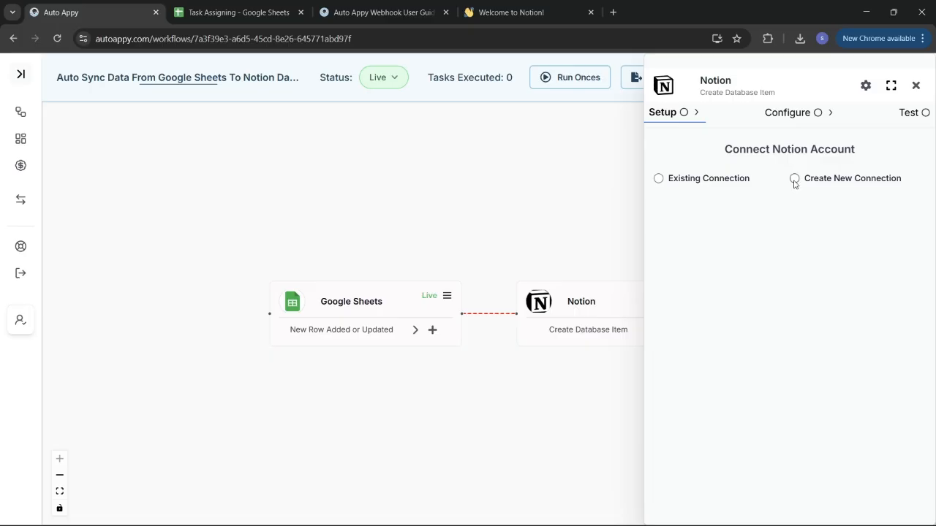
Choose to create a new Notion connection and name it "Auto Sync Google Sheet".
click(795, 180)
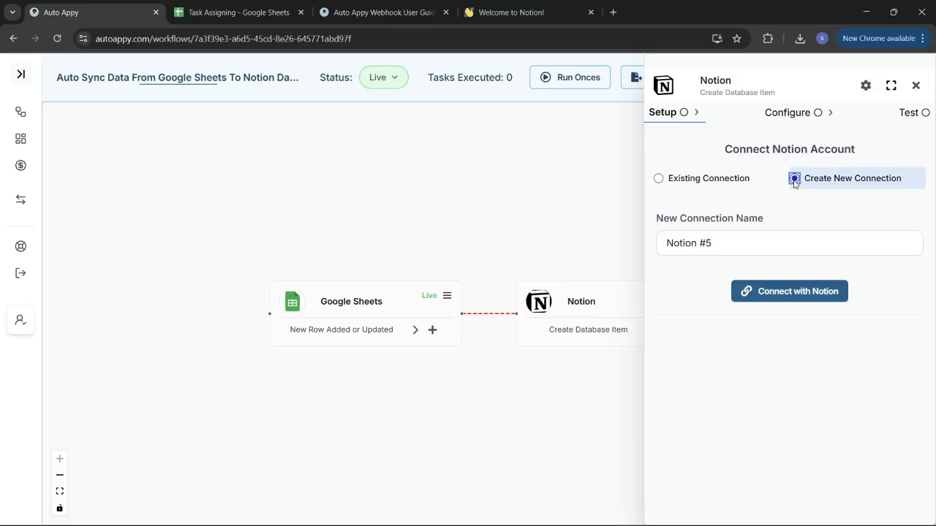
click(726, 245)
key(BackSpace)
key(BackSpace)
key(BackSpace)
key(BackSpace)
key(BackSpace)
key(BackSpace)
key(BackSpace)
key(BackSpace)
key(BackSpace)
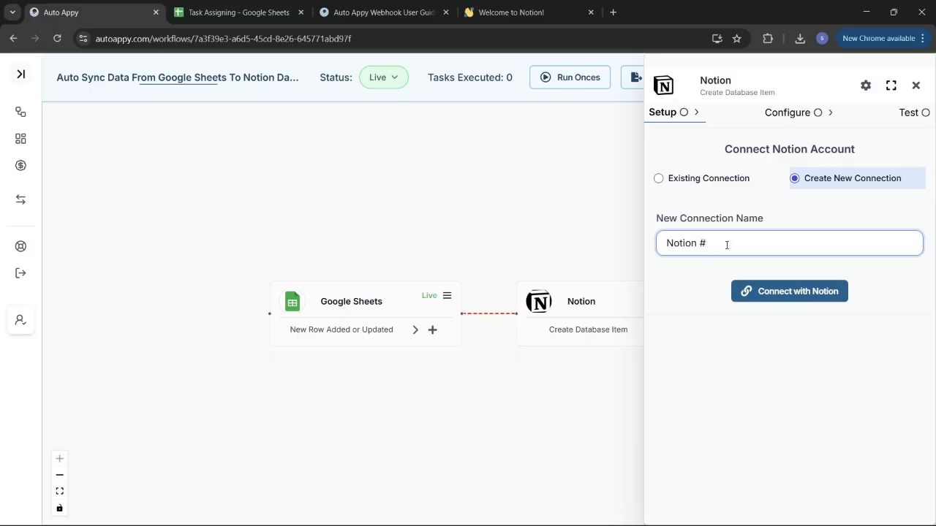
text(Auto Sync Google Sheet dats)
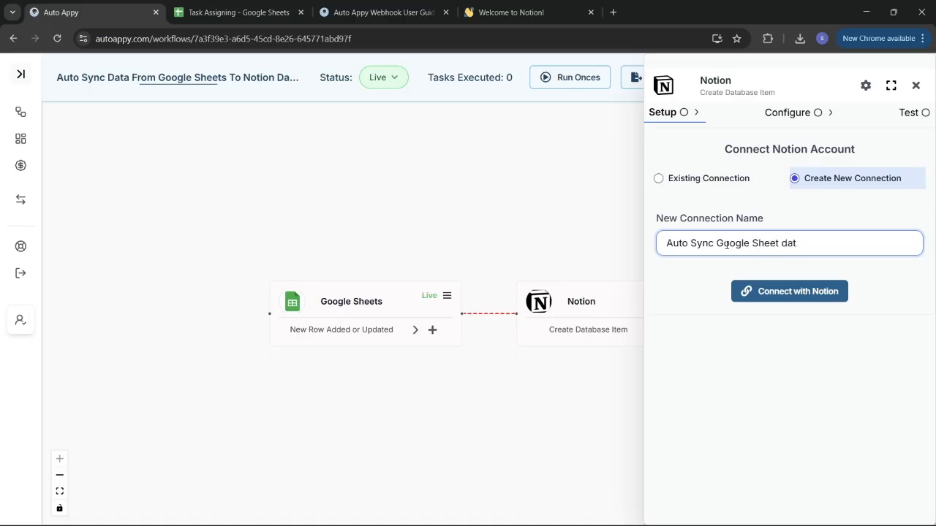
key(BackSpace)
key(BackSpace)
key(BackSpace)
Connect the Notion account and allow AutoAppy access to the private "Welcome to Notion!" page.
click(804, 292)
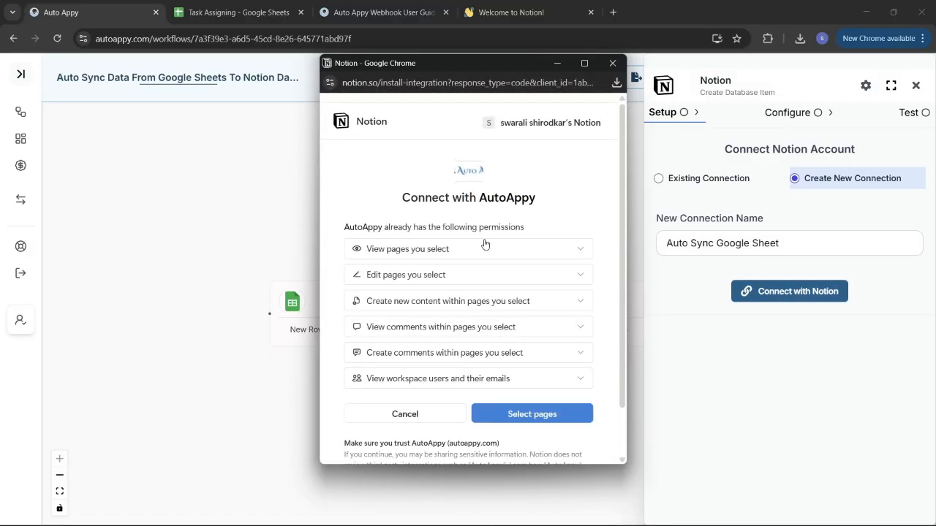
scroll(484, 245, down, 2)
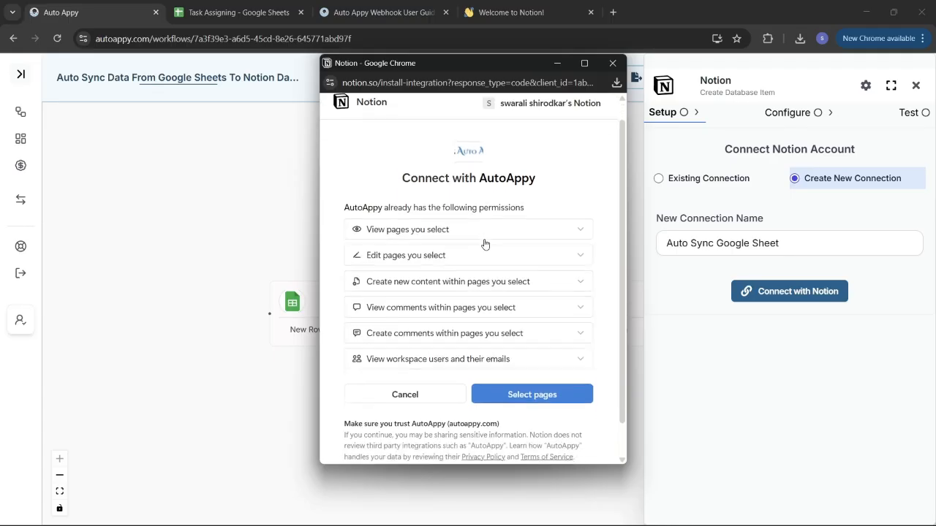
click(566, 391)
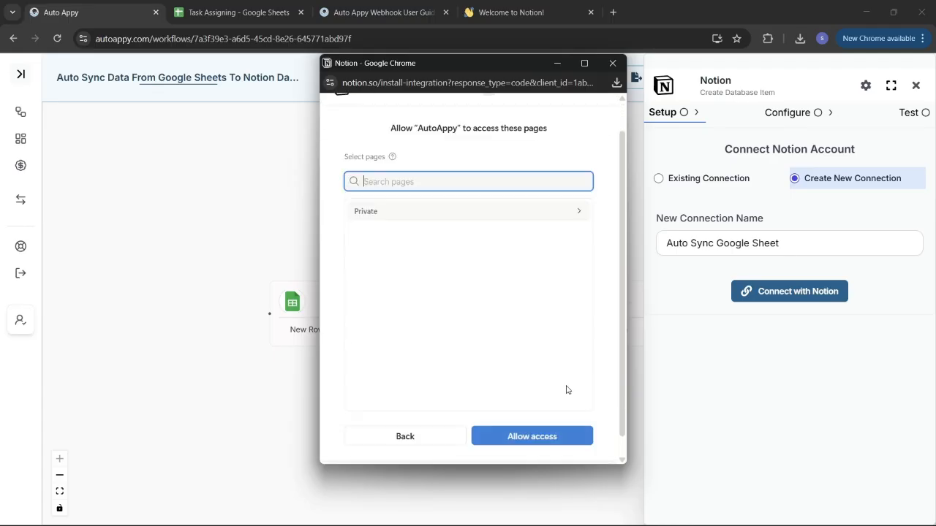
click(460, 219)
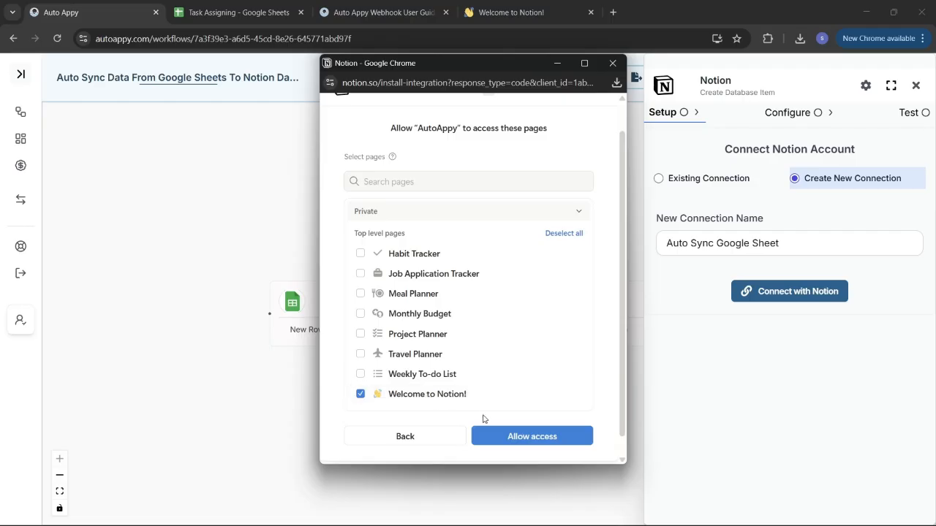
click(519, 437)
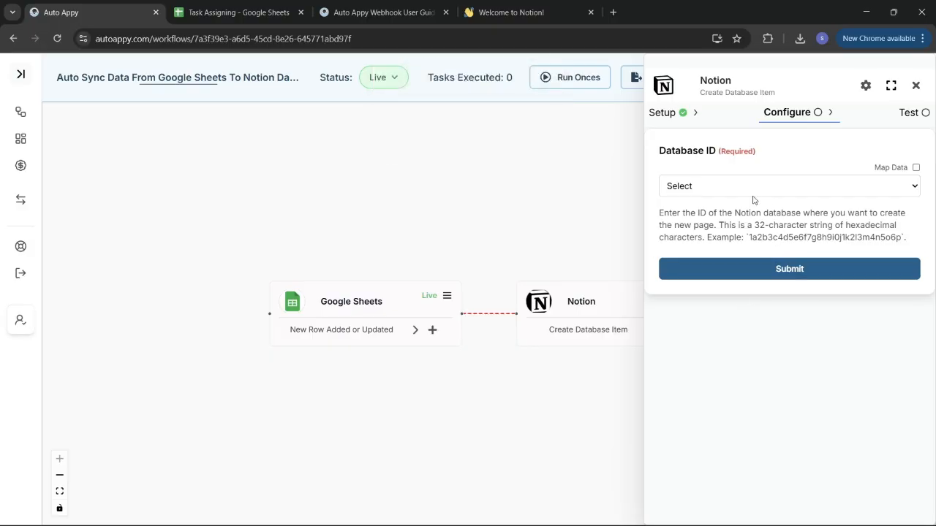
Set the Notion node's database to "Autosync Assigned Tasks Via Google Sheets" and look over its property fields.
click(776, 193)
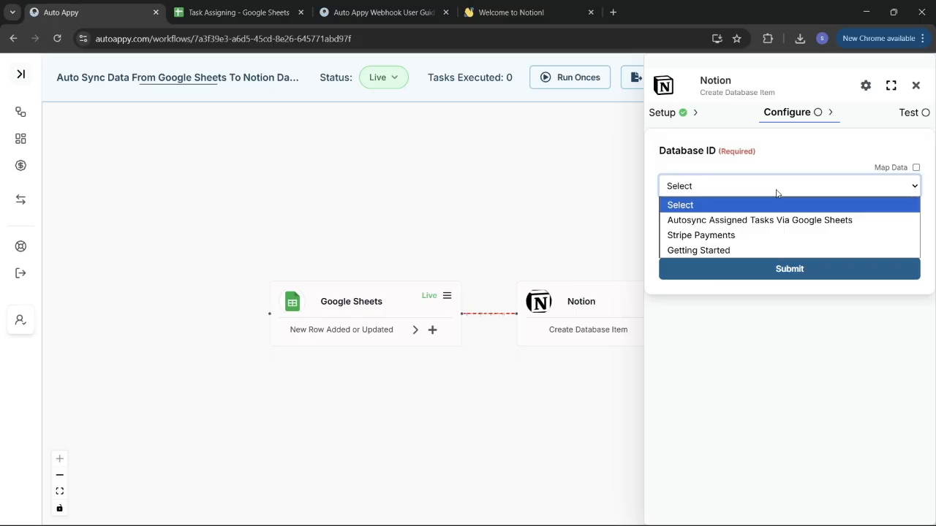
click(749, 220)
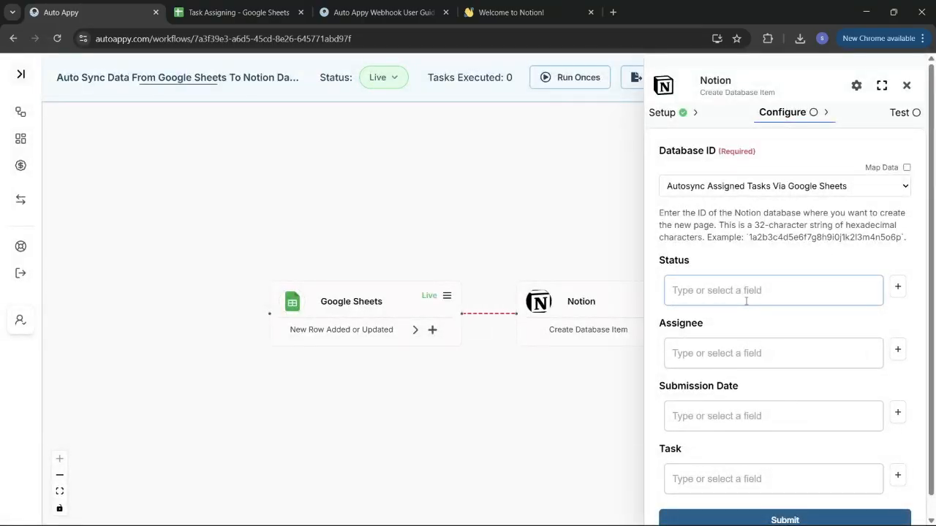
scroll(746, 304, down, 1)
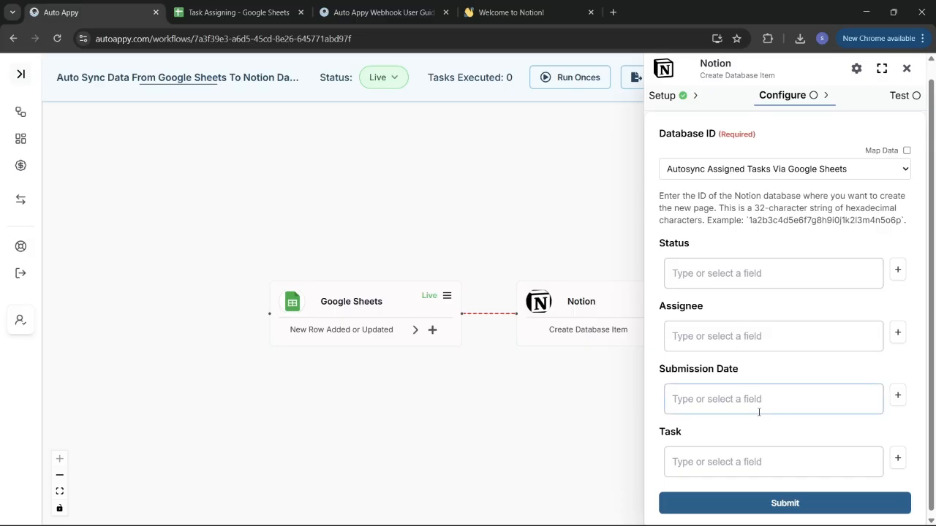
scroll(759, 412, down, 1)
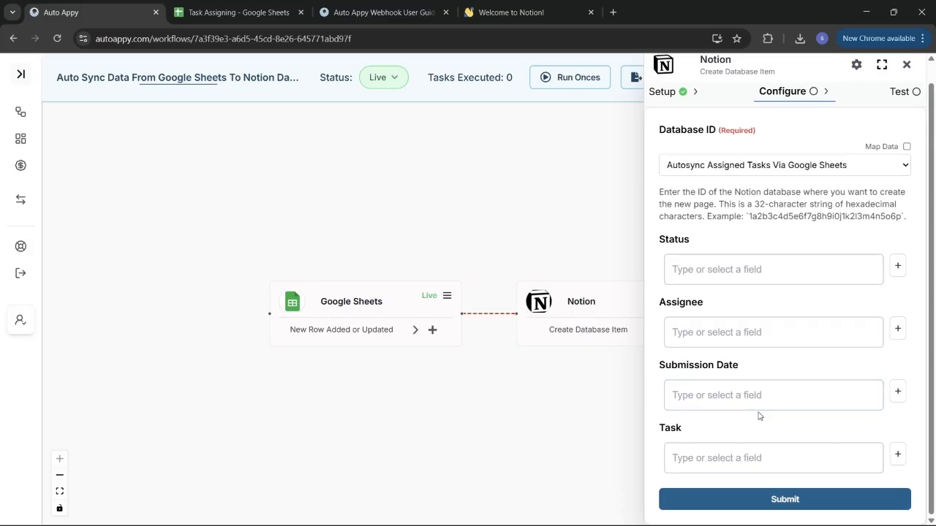
scroll(759, 416, up, 1)
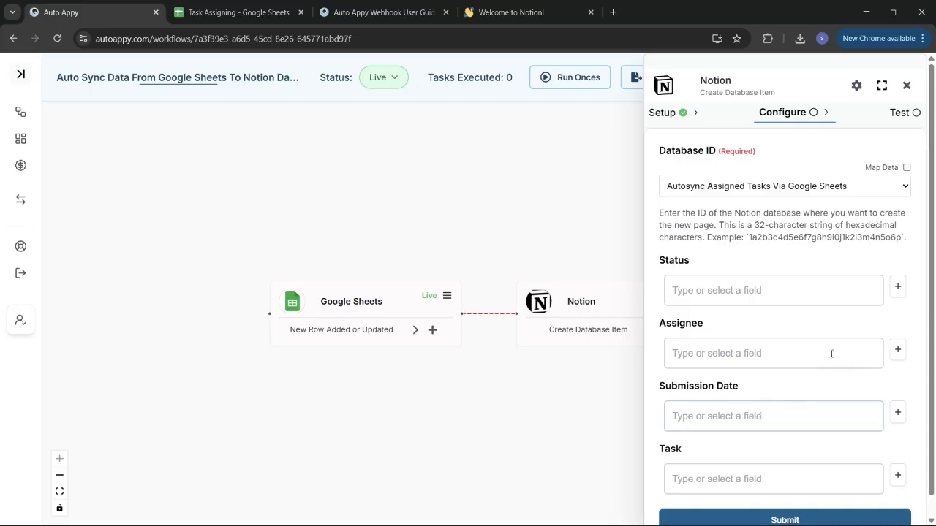
Map the Notion Status property to the NewValue field from Google Sheets.
click(898, 287)
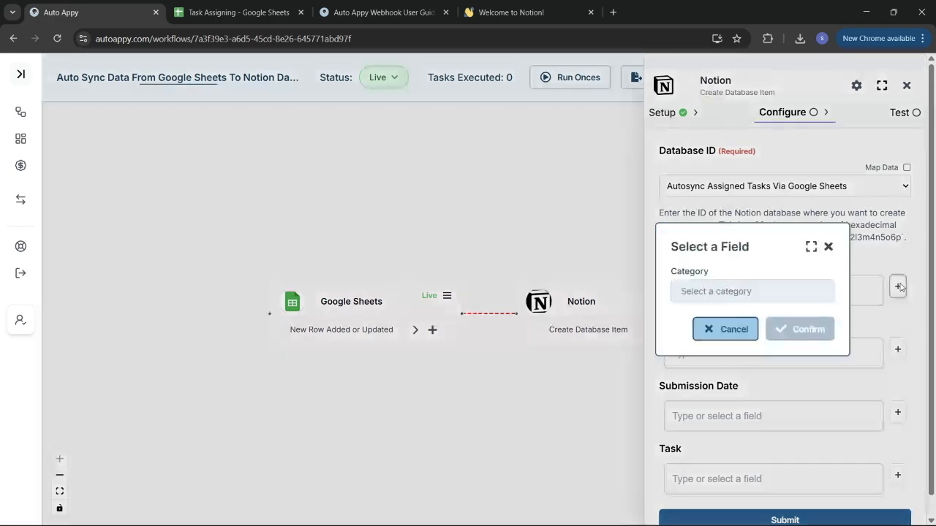
click(749, 292)
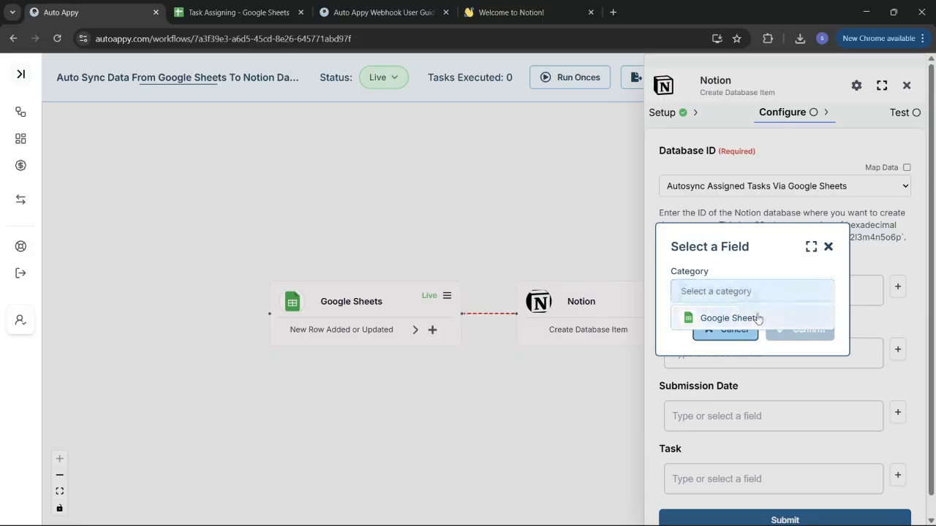
click(758, 319)
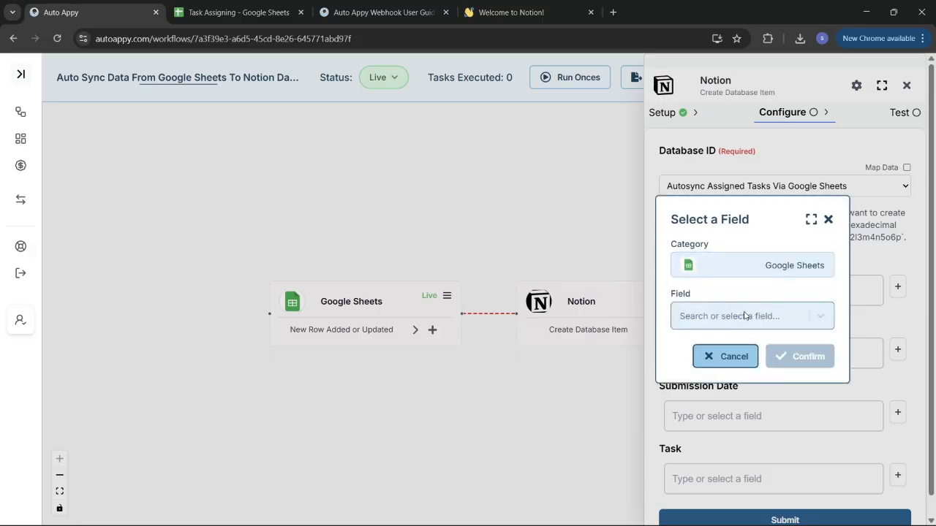
click(744, 316)
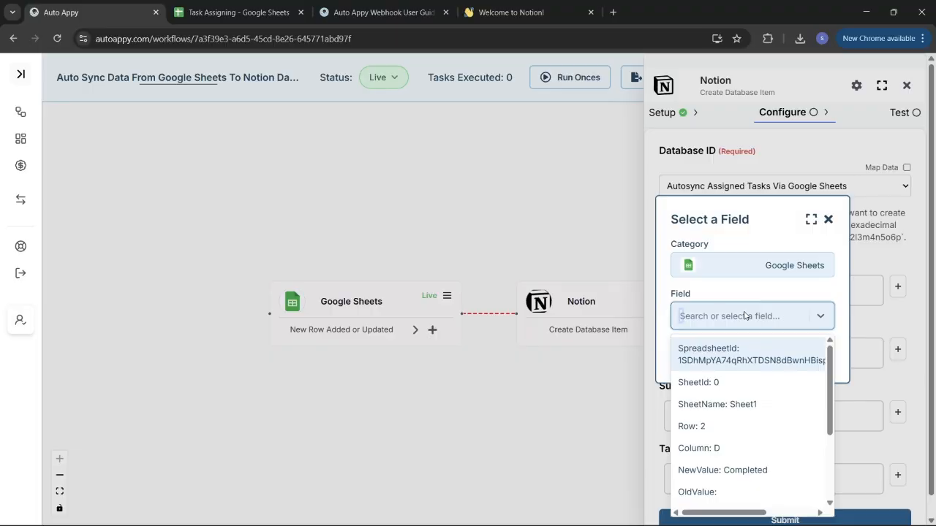
click(762, 470)
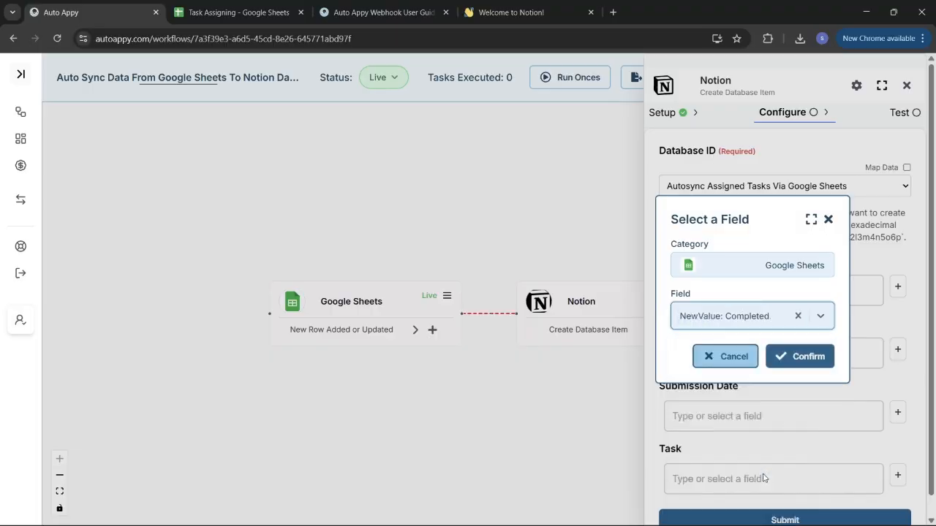
click(807, 358)
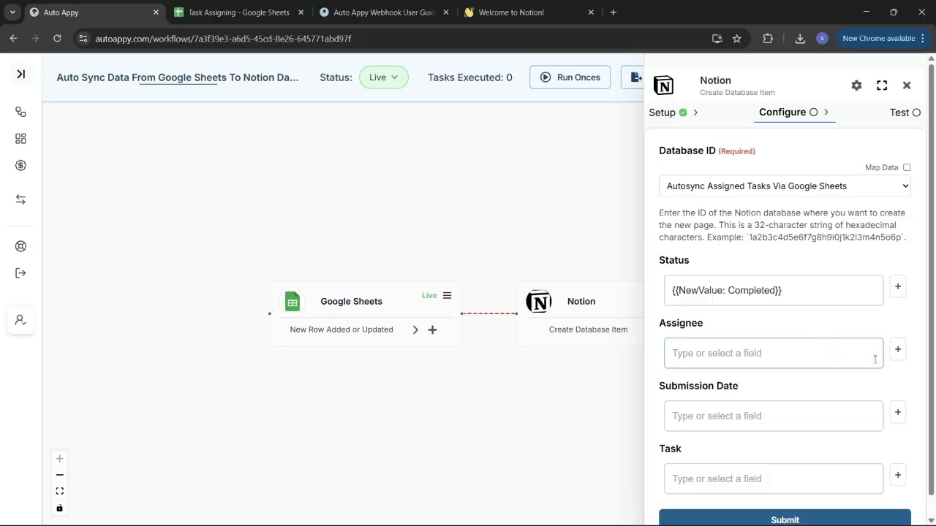
Map the Notion Assignee property to the RowData.Assignee field from Google Sheets.
click(899, 351)
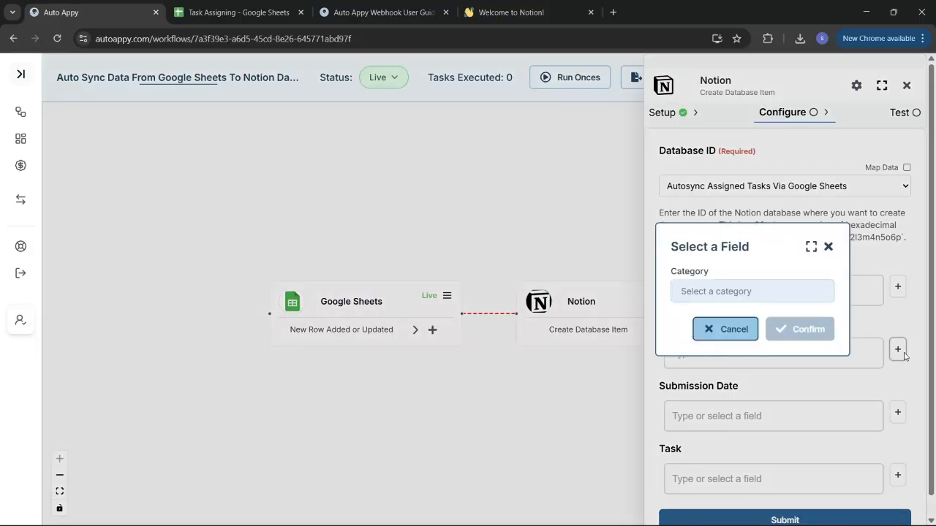
click(787, 296)
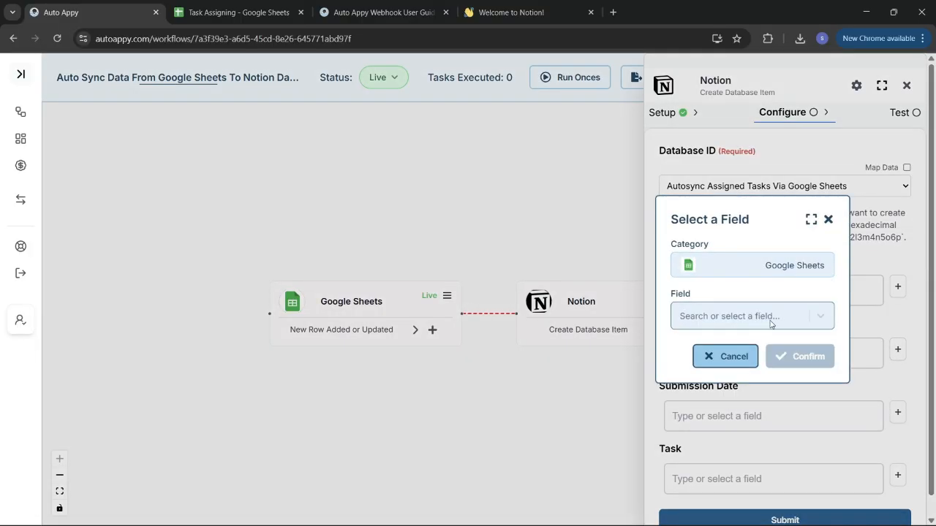
click(771, 324)
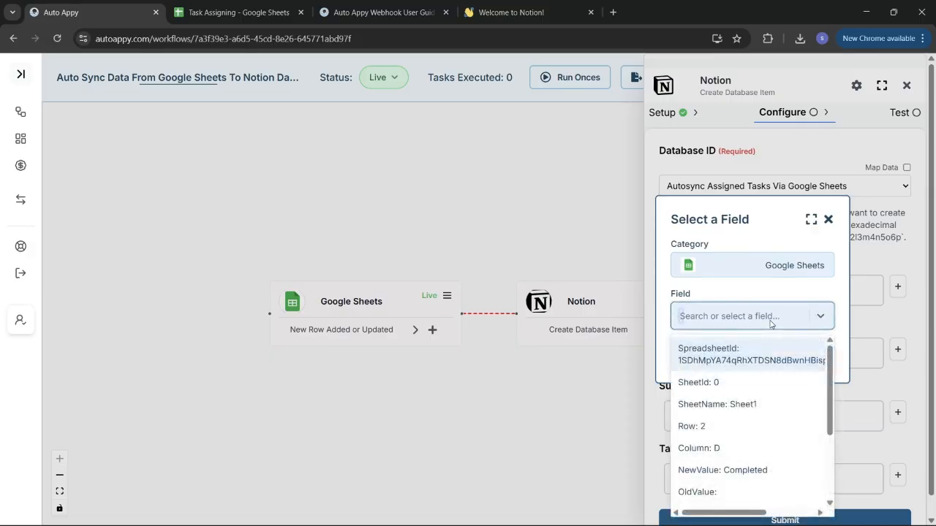
scroll(758, 424, down, 3)
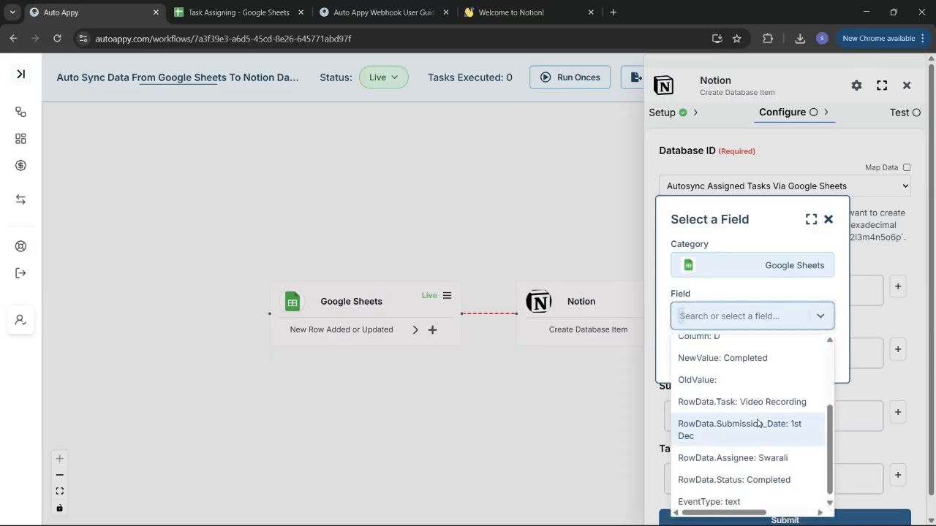
click(761, 456)
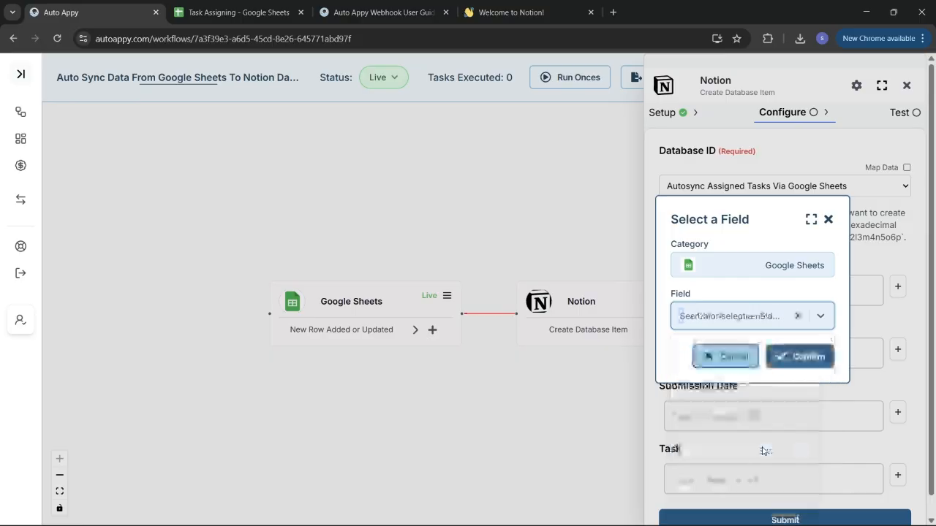
click(797, 357)
Map the Notion Submission Date property to the RowData.Submission_Date field from Google Sheets.
scroll(797, 358, down, 1)
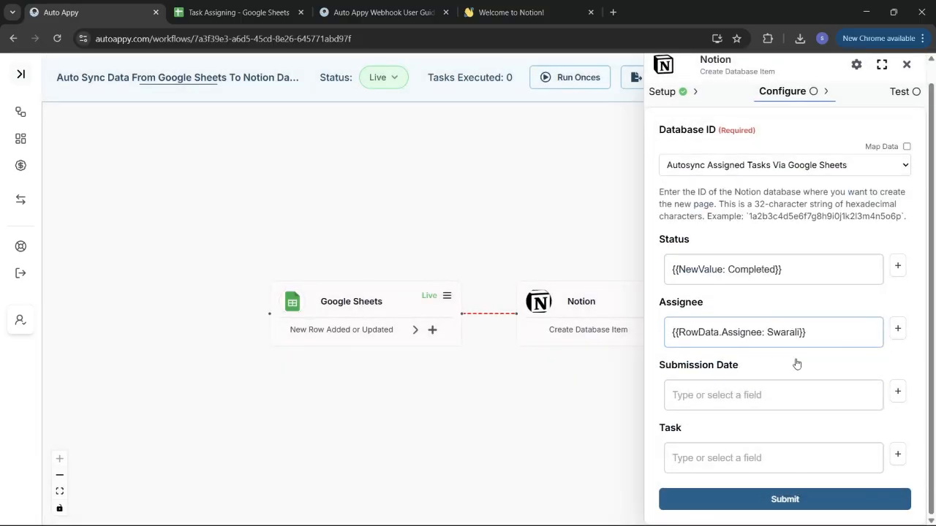
click(847, 386)
click(897, 395)
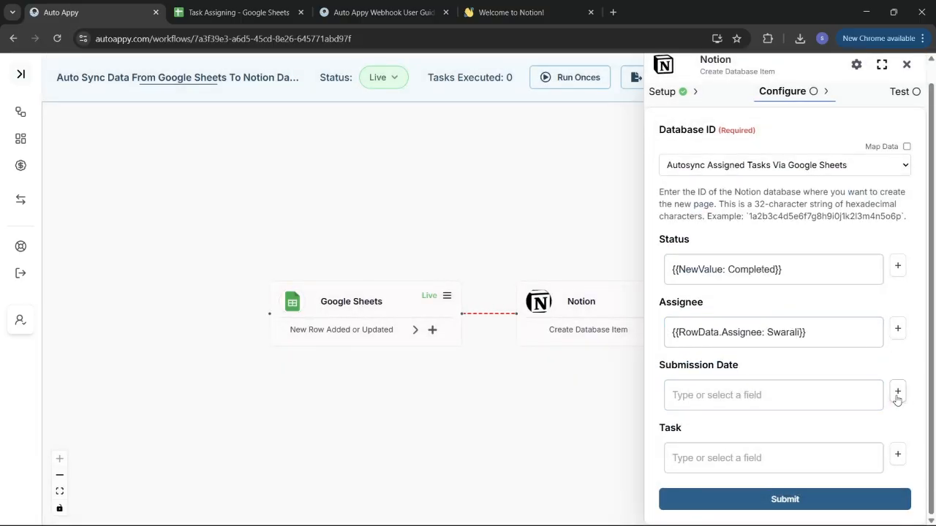
click(897, 395)
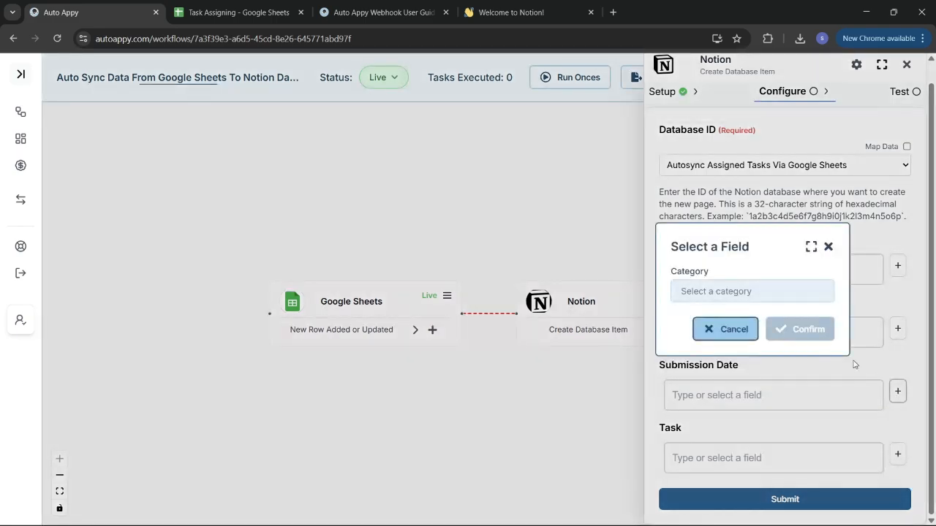
click(752, 292)
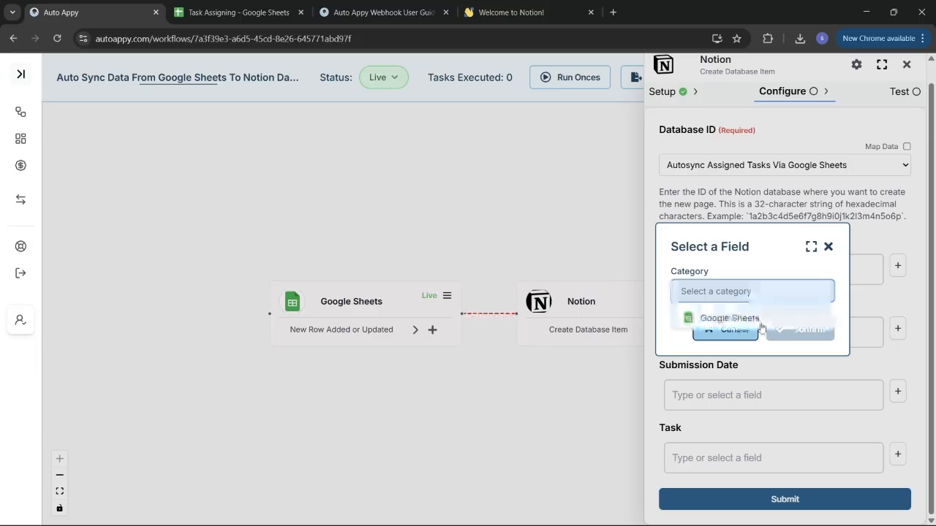
click(760, 322)
click(738, 319)
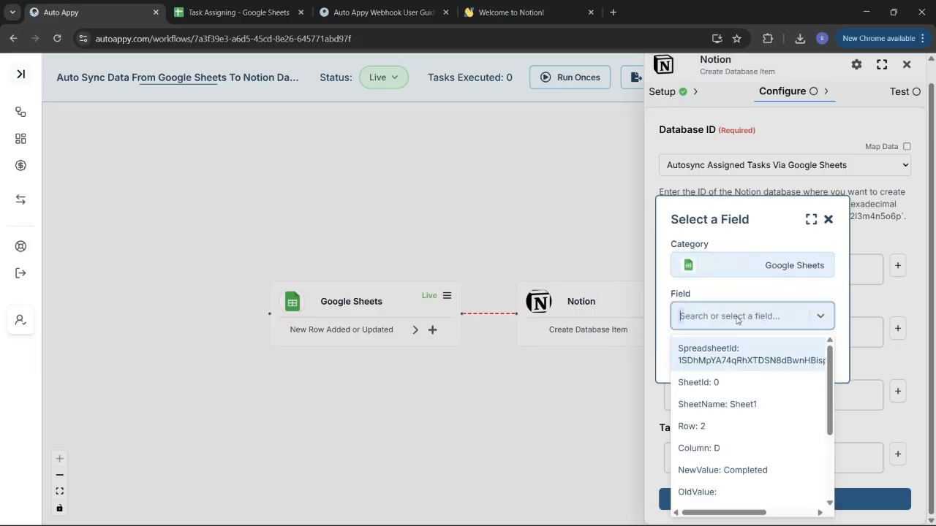
scroll(745, 436, down, 3)
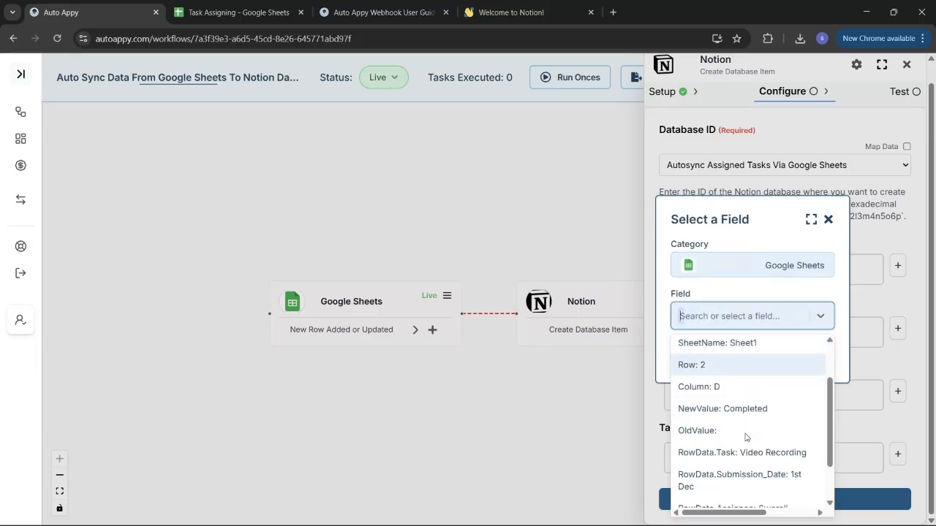
scroll(747, 438, up, 1)
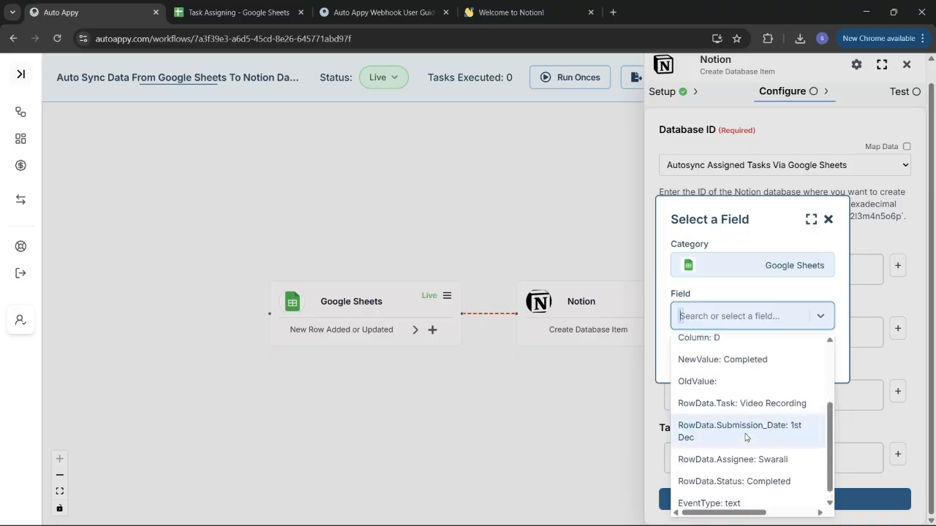
click(746, 436)
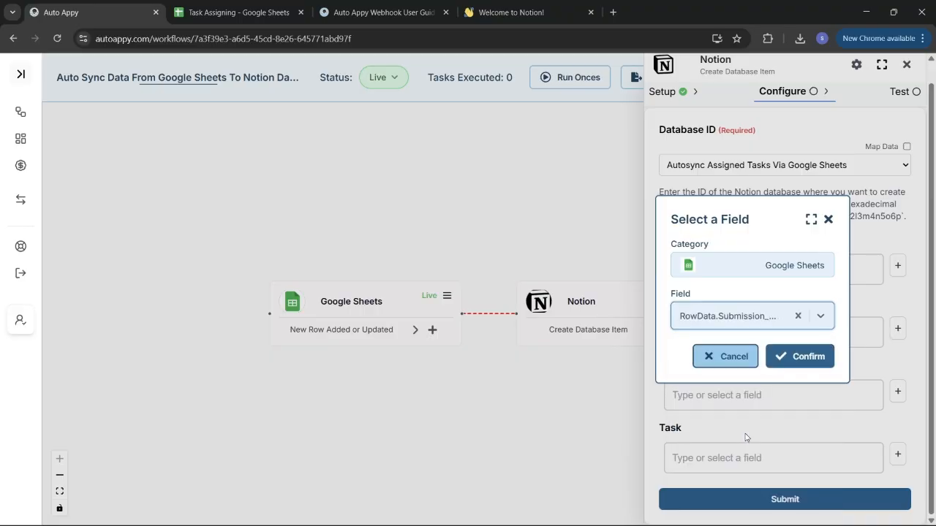
click(796, 357)
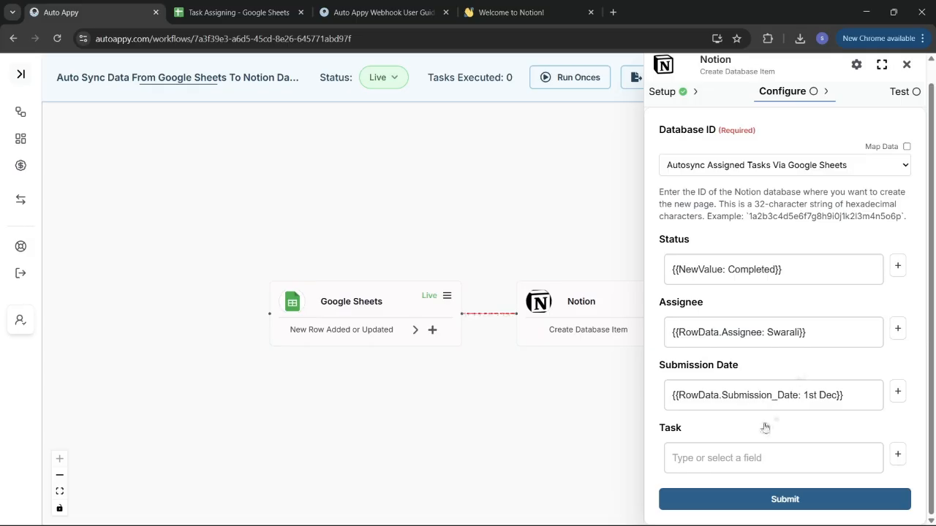
Map the Notion Task property to the RowData.Task field from Google Sheets.
click(898, 453)
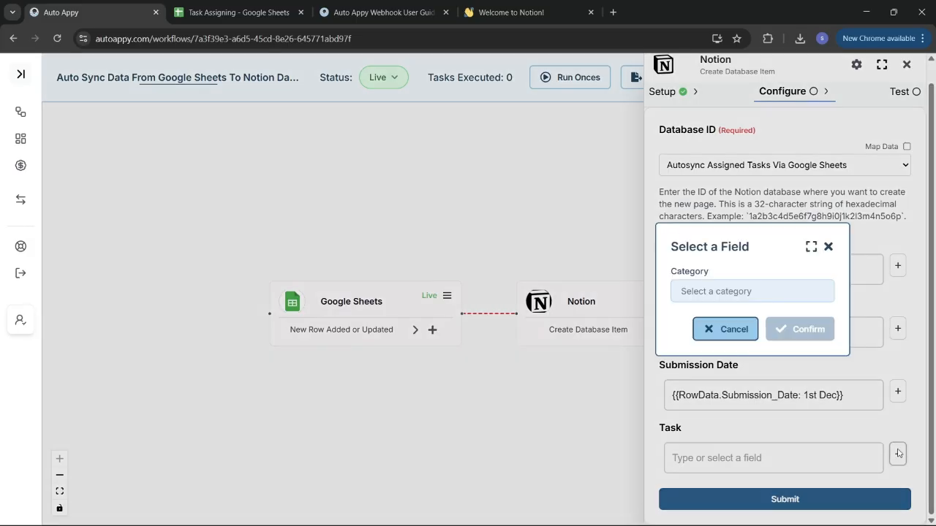
click(713, 298)
click(721, 318)
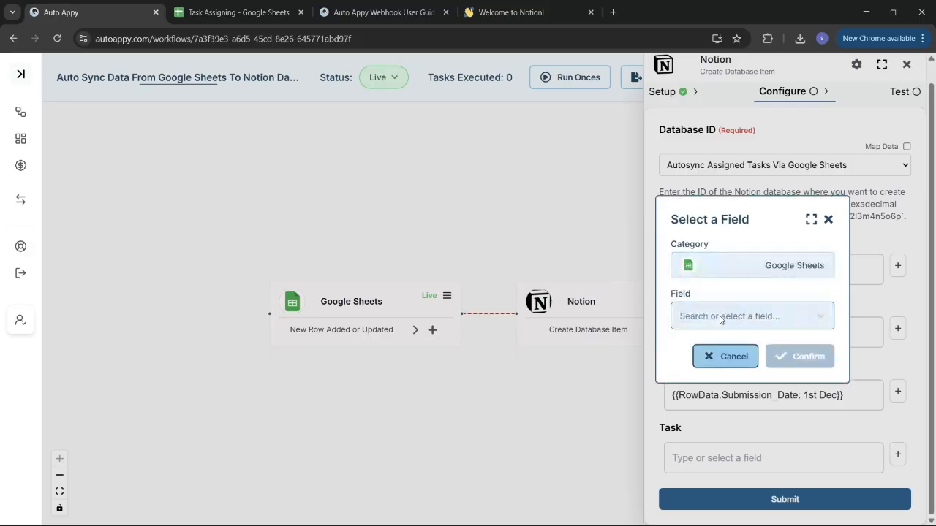
click(720, 318)
scroll(767, 484, down, 3)
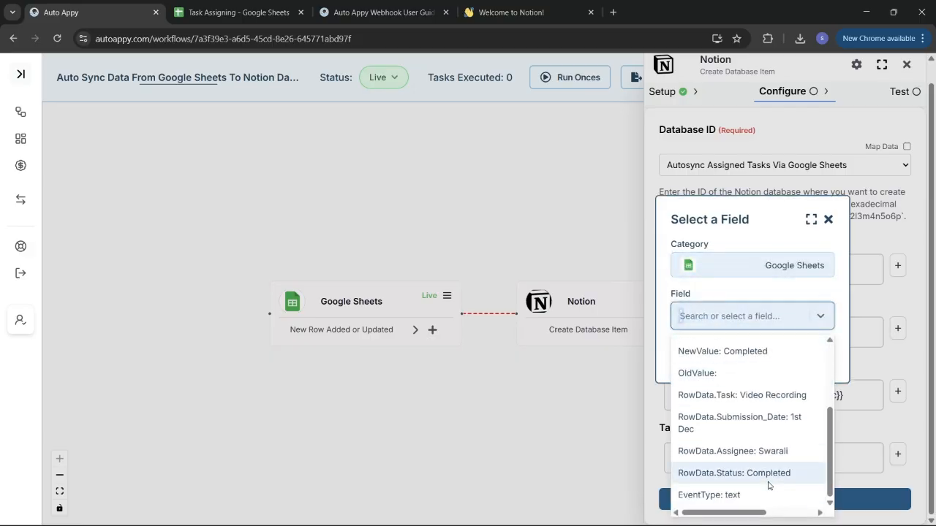
click(741, 396)
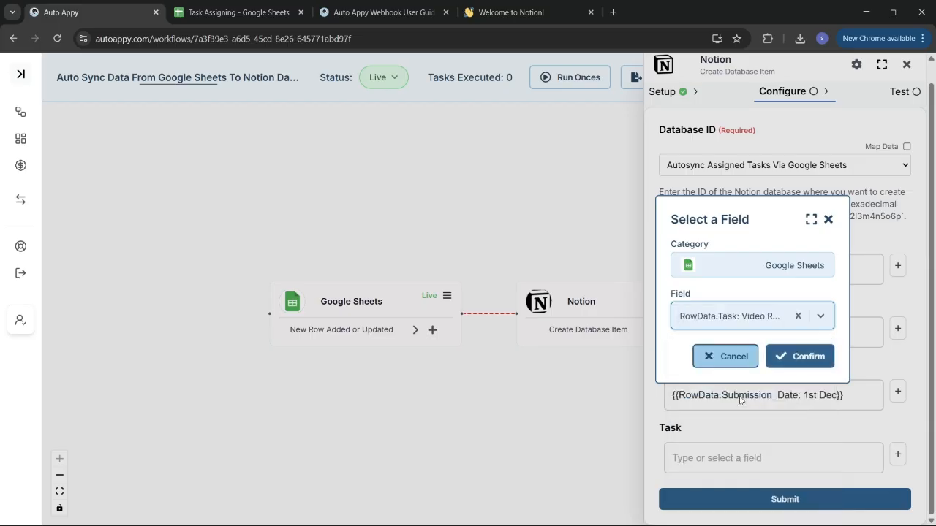
click(804, 356)
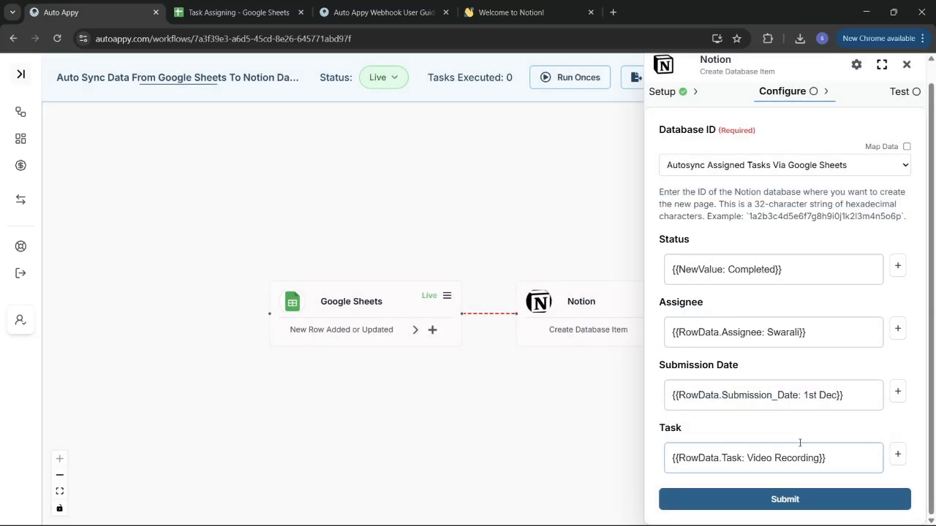
click(841, 394)
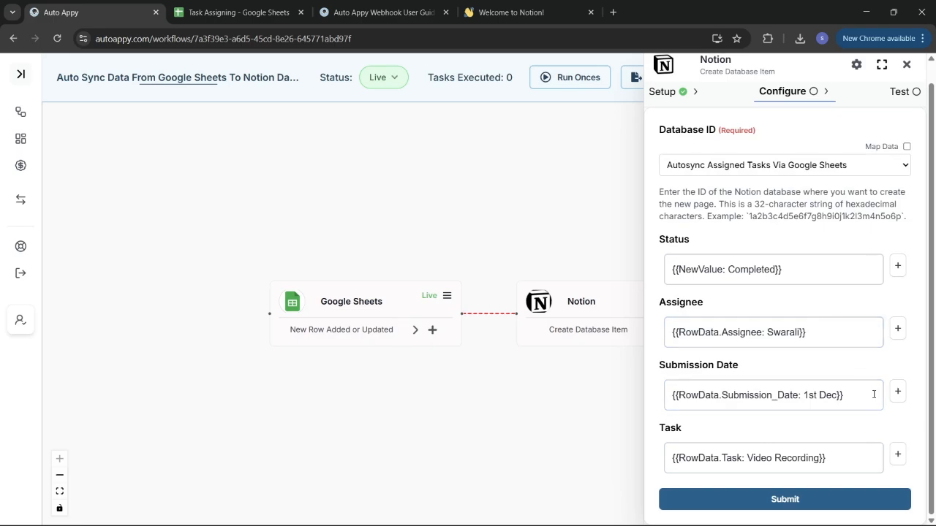
click(898, 269)
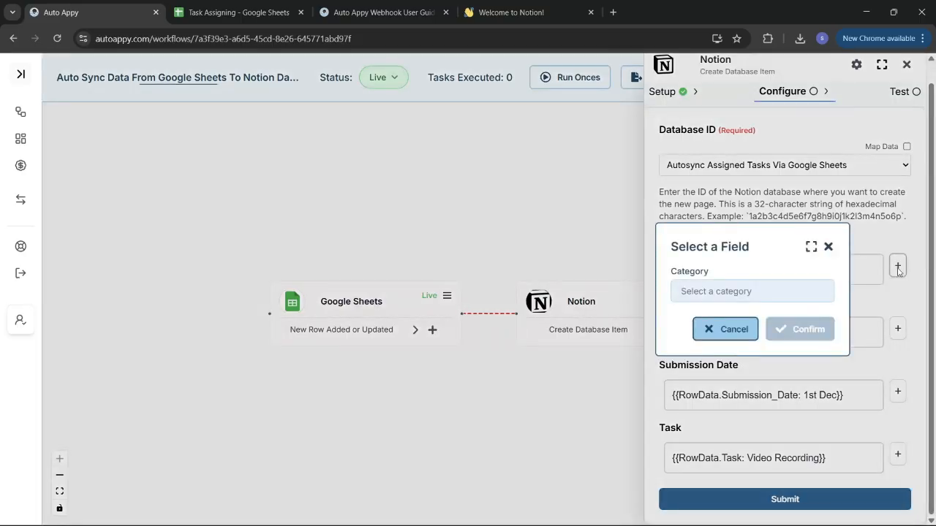
click(720, 292)
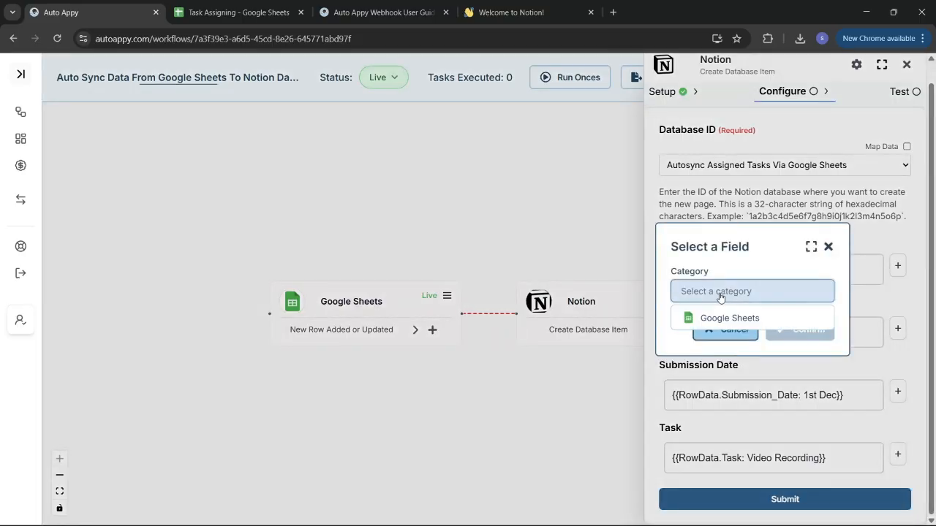
click(729, 319)
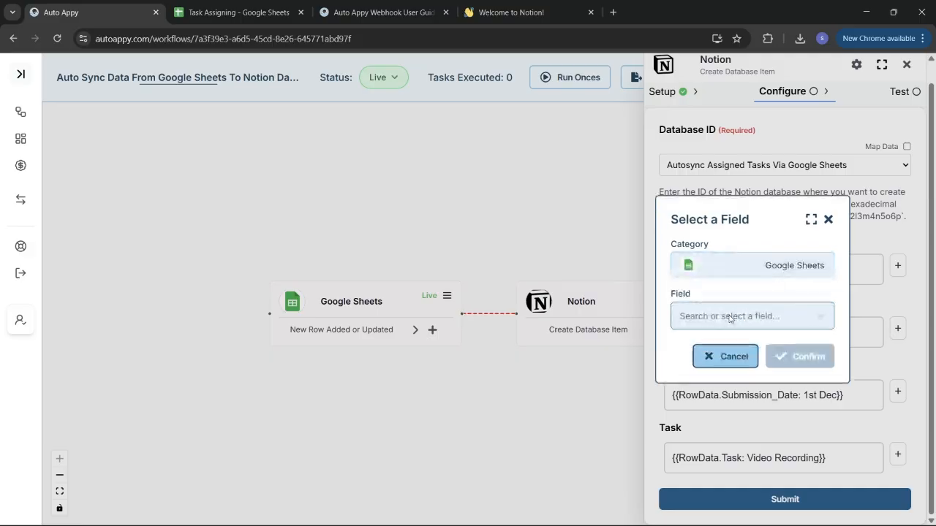
click(729, 316)
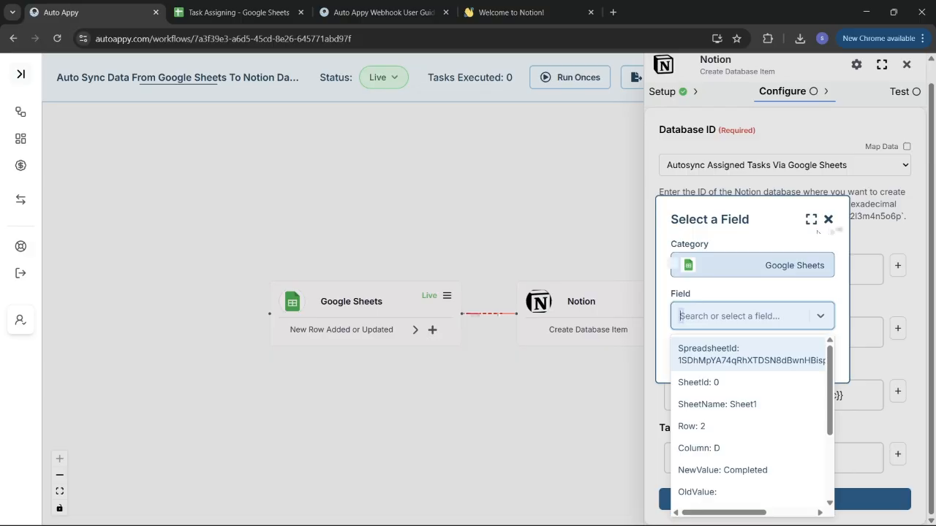
click(829, 219)
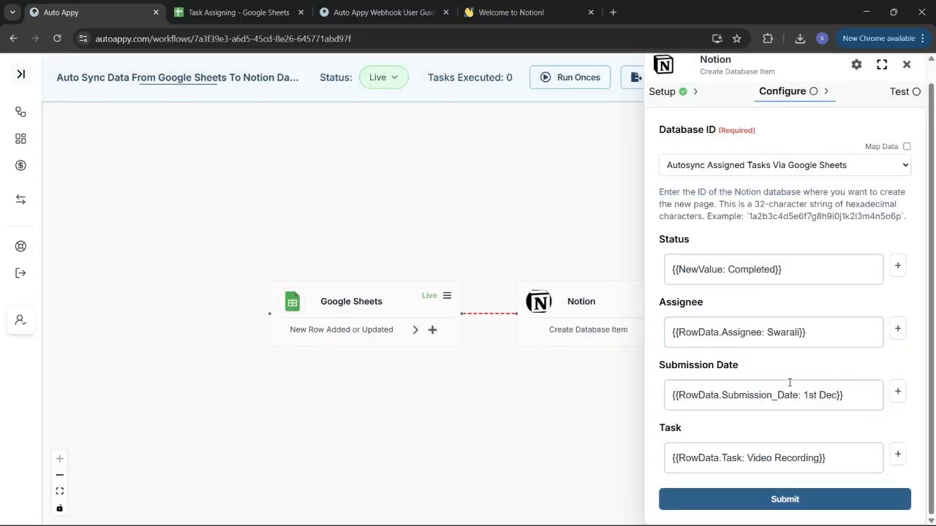
Save the Notion node's field mapping and run a test of the node.
click(802, 499)
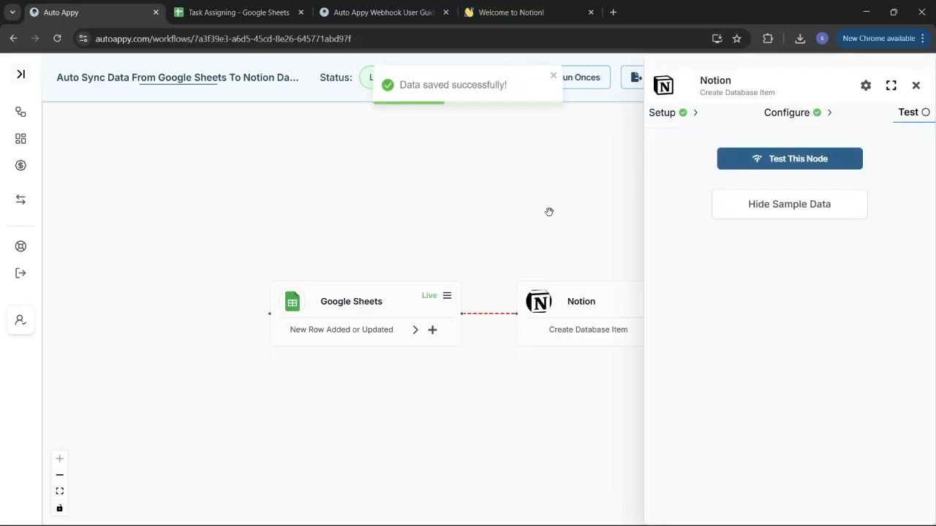
click(799, 163)
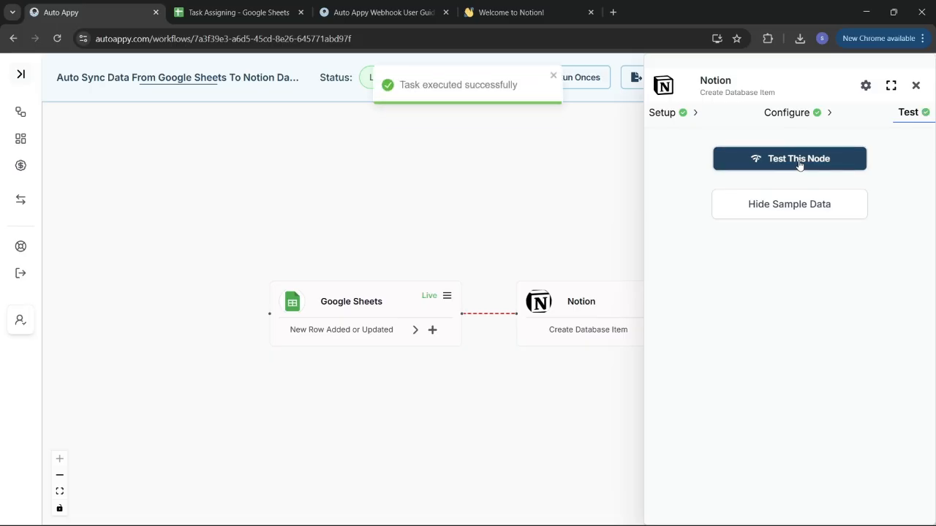
Load the test's sample data and check the "Autosync Assigned Tasks Via Google Sheets" database in Notion for the test entry.
click(790, 216)
click(788, 208)
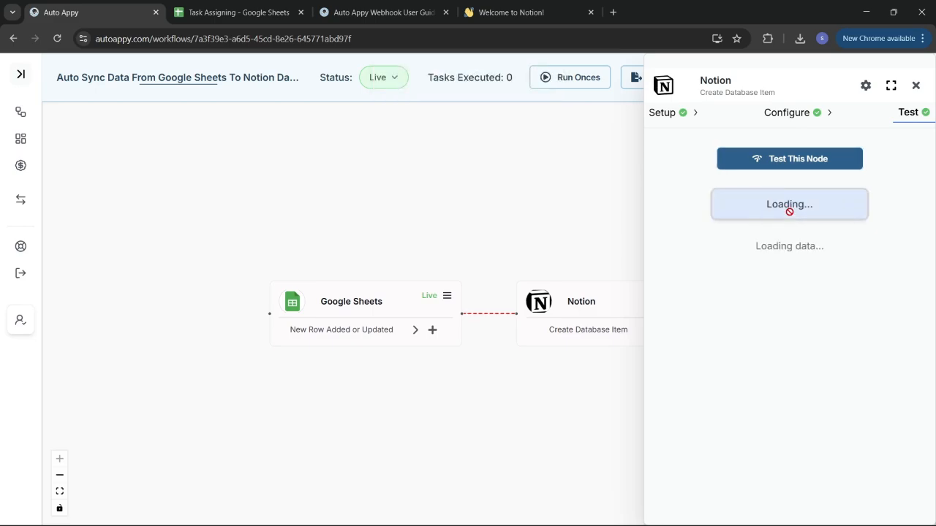
scroll(797, 373, down, 3)
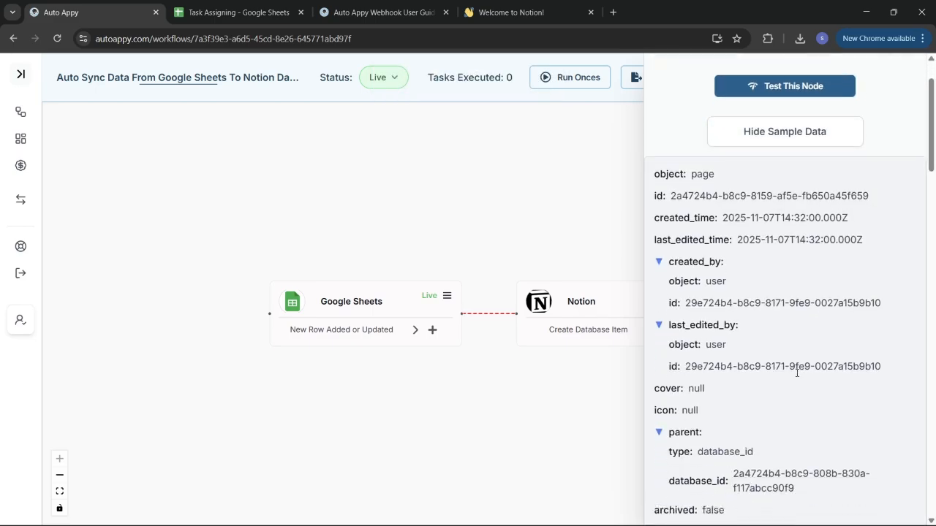
scroll(797, 376, up, 3)
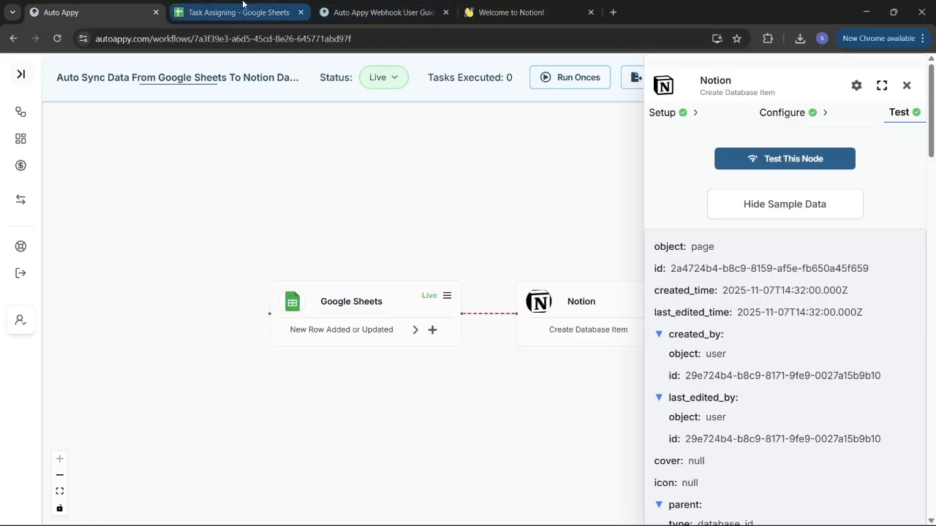
click(496, 11)
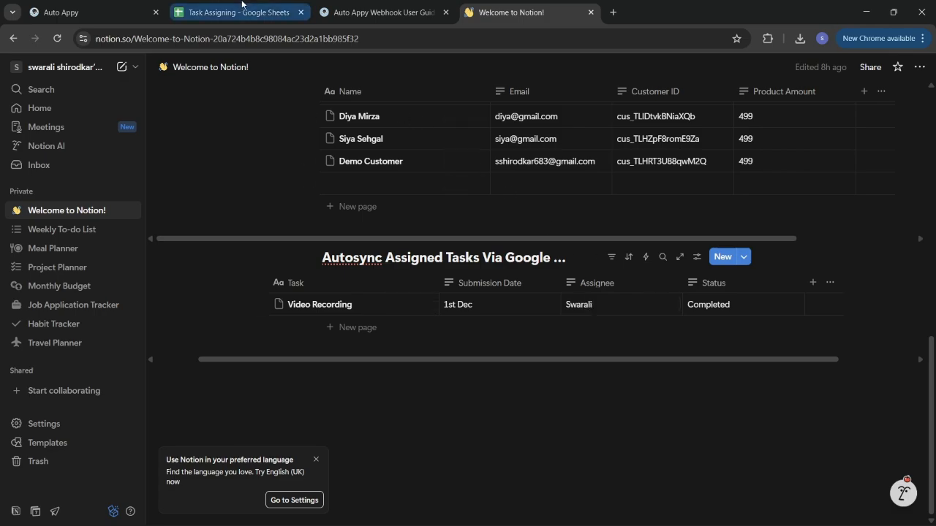
In row 3 of the Task Assigning Google Sheet, enter the task "Editing", the submission date "6th Dec" and the assignee's name.
click(242, 9)
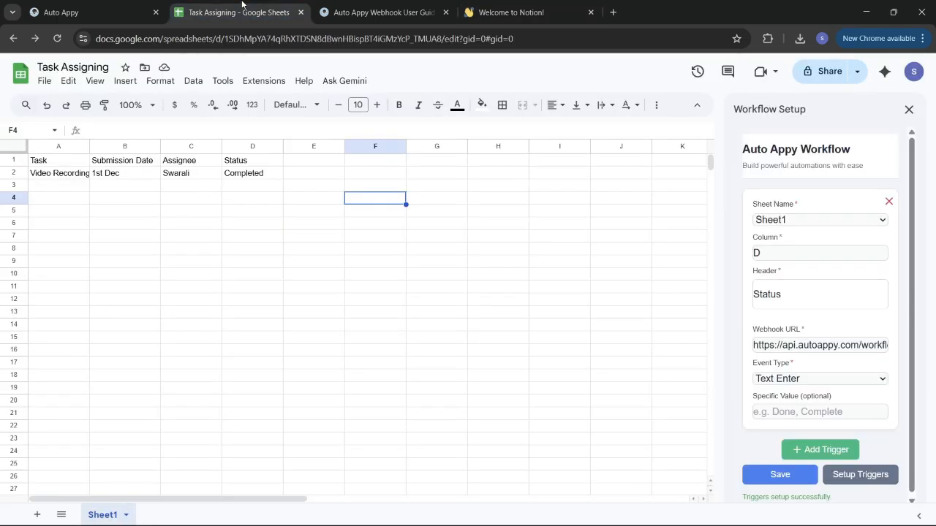
double_click(52, 186)
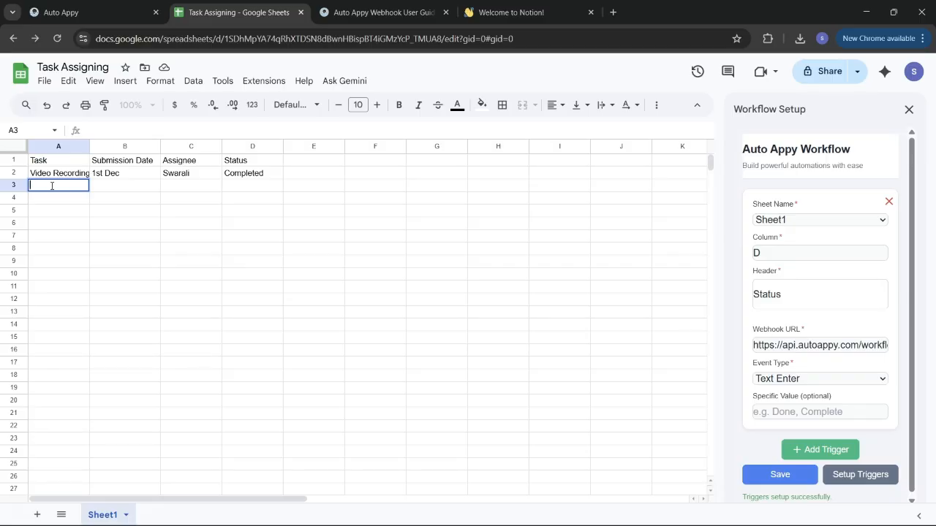
text(Editing)
double_click(128, 186)
text(6th)
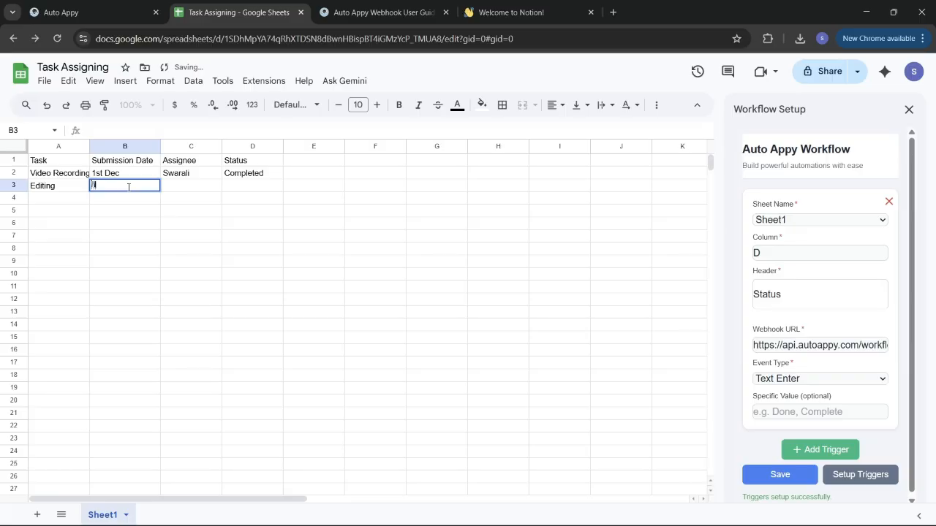
text( De)
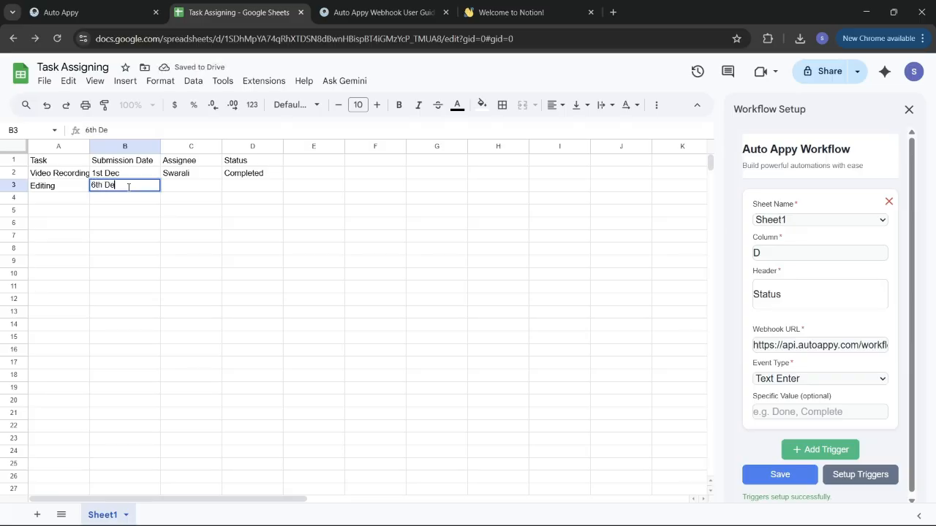
text(c)
double_click(190, 188)
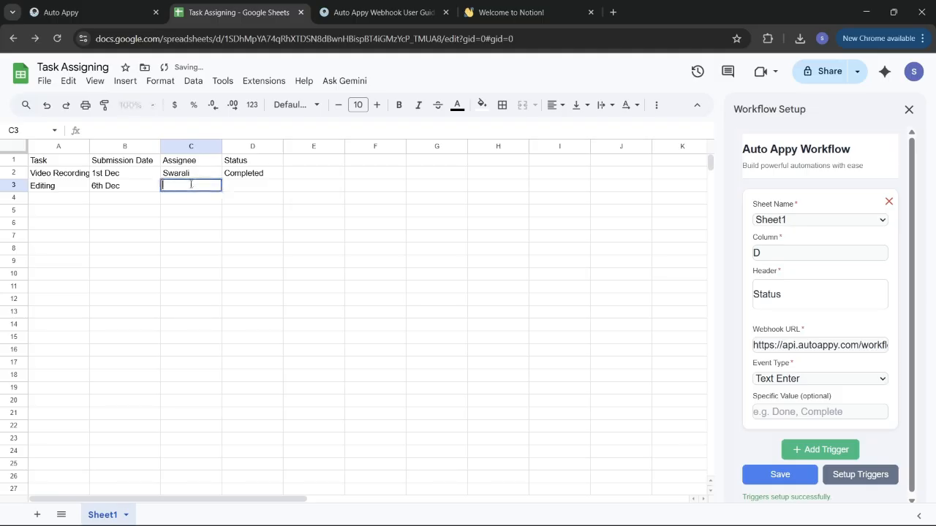
text(Sia)
Set the Status of the Editing task in row 3 to "Not Complete".
click(270, 191)
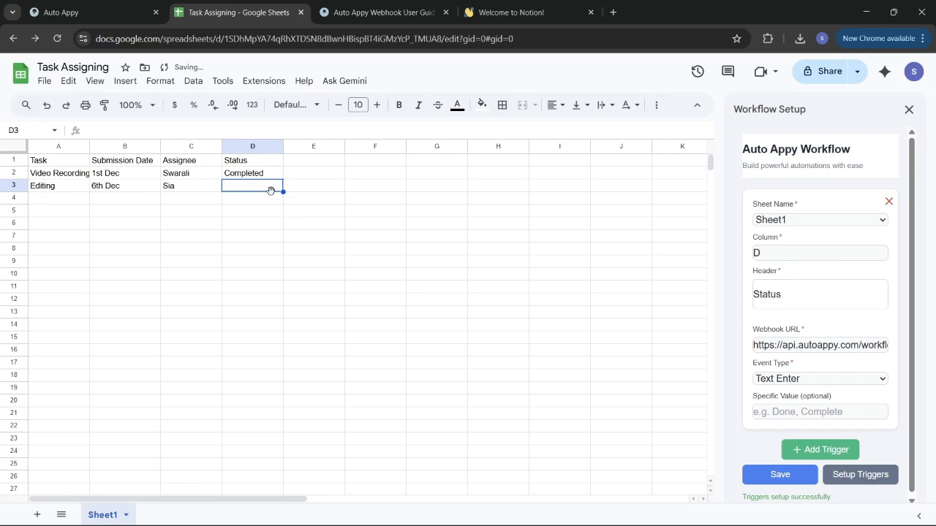
double_click(264, 190)
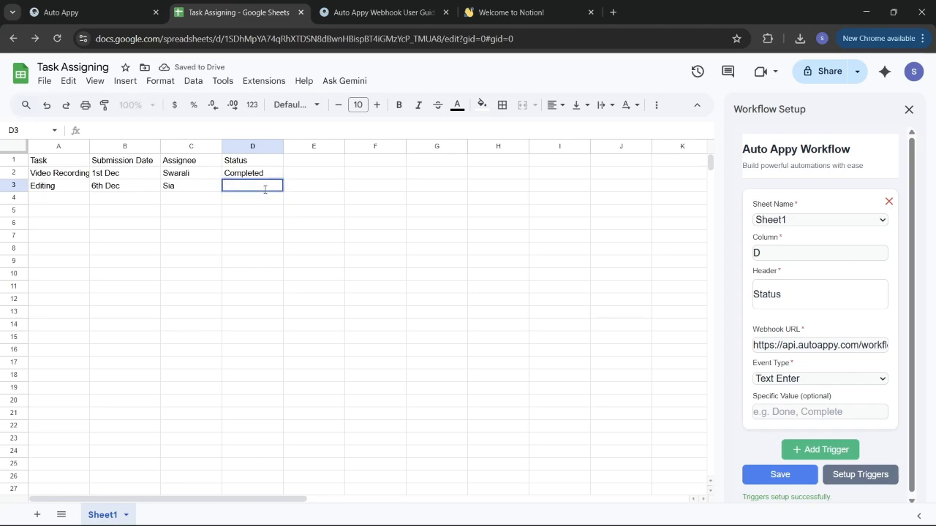
text(Not C)
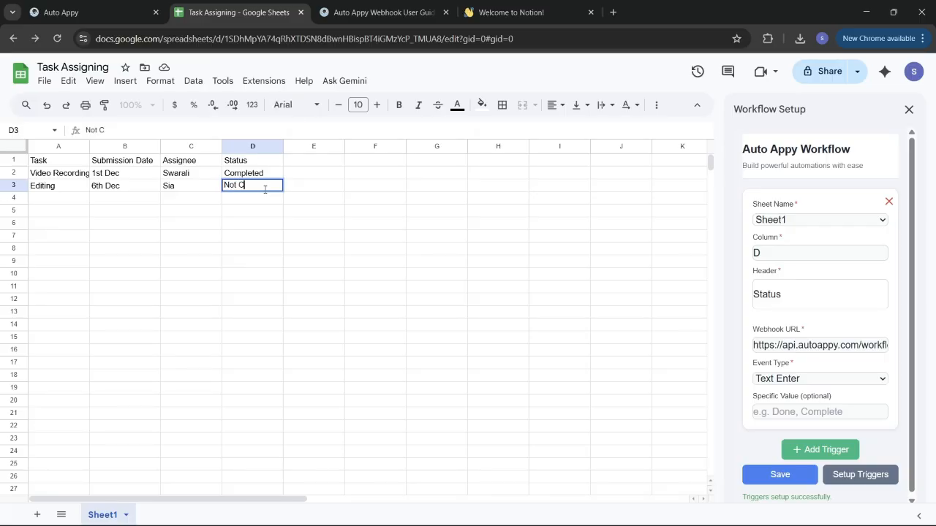
text(omplete)
click(252, 242)
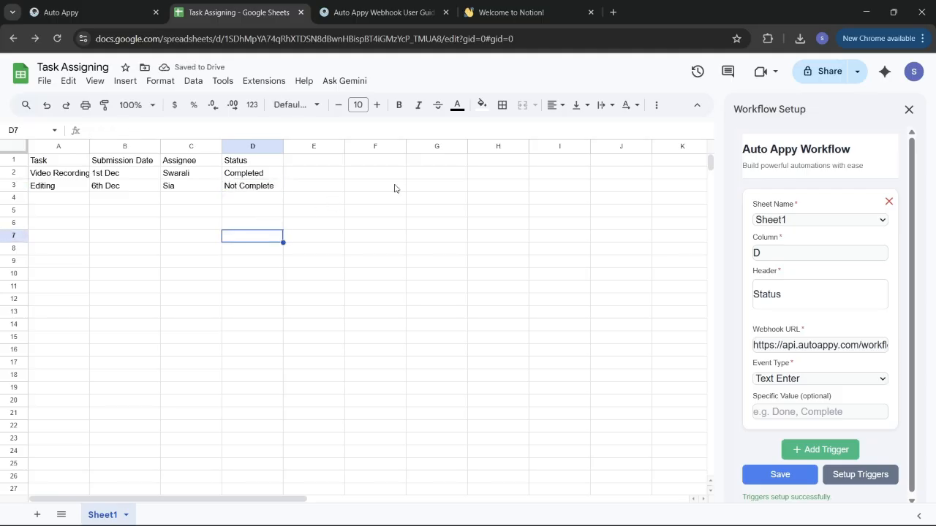
Switch to the Notion page and check the assigned tasks database for the Editing task.
click(532, 20)
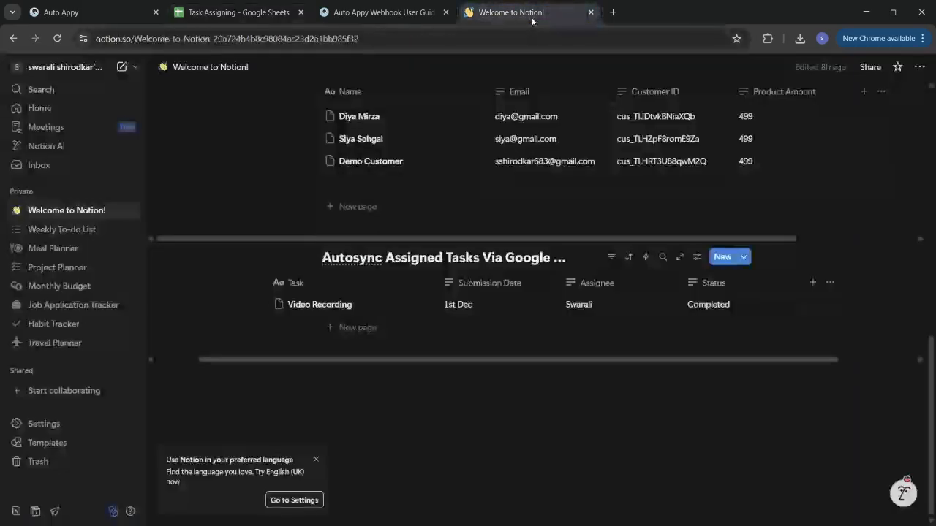